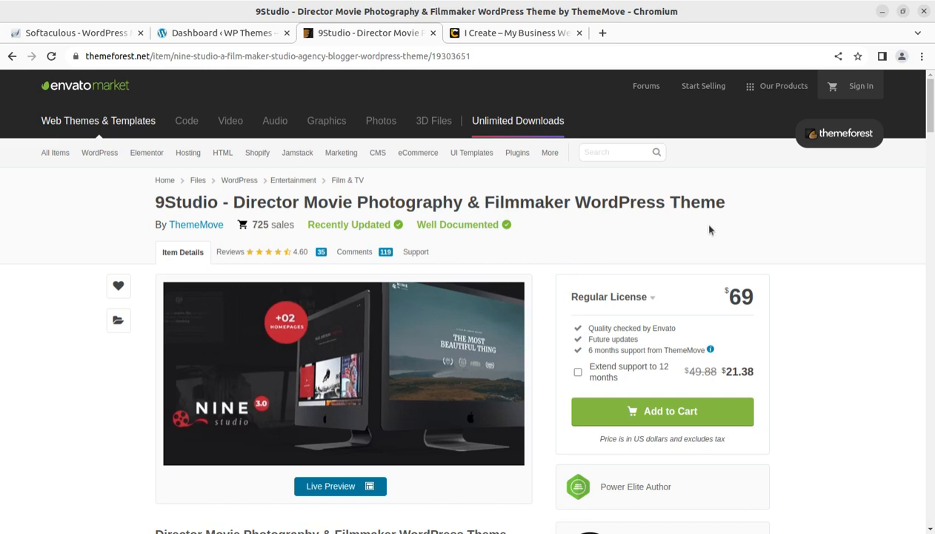
Step: Examine the 9Studio theme's title, description and author details on its ThemeForest page
{"action": "left_click_drag", "start_coordinate": [148, 201], "coordinate": [215, 202]}
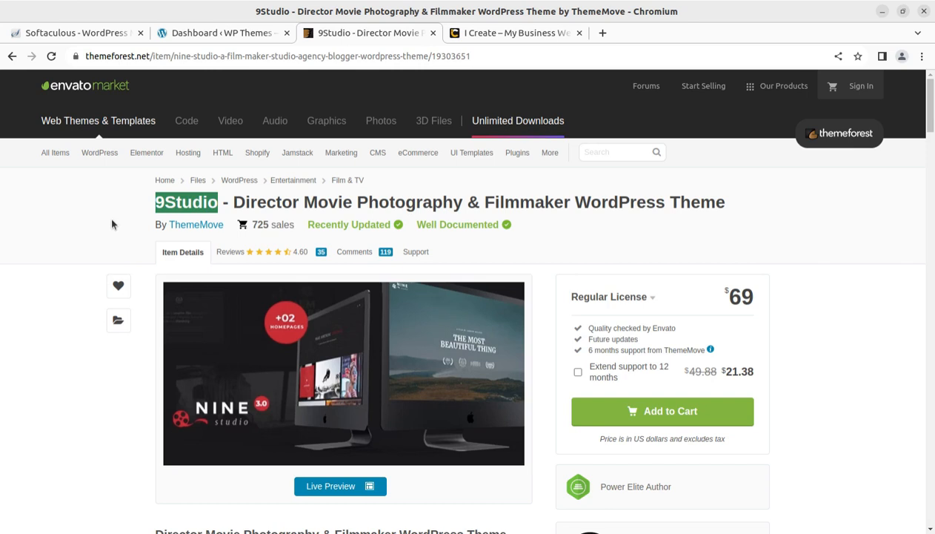
{"action": "left_click", "coordinate": [236, 196]}
{"action": "left_click_drag", "start_coordinate": [236, 198], "coordinate": [733, 208]}
{"action": "scroll", "coordinate": [591, 231], "scroll_direction": "down", "scroll_amount": 5}
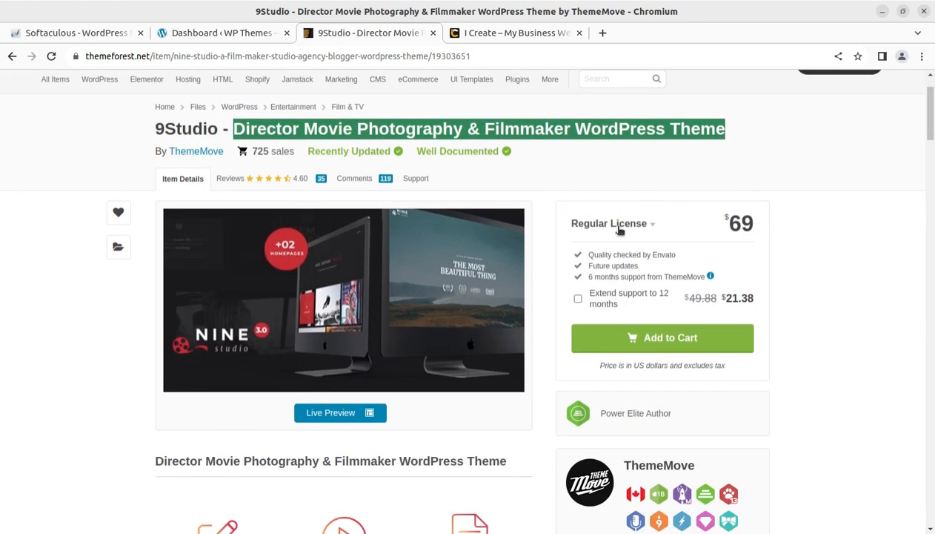
{"action": "scroll", "coordinate": [334, 329], "scroll_direction": "down", "scroll_amount": 2}
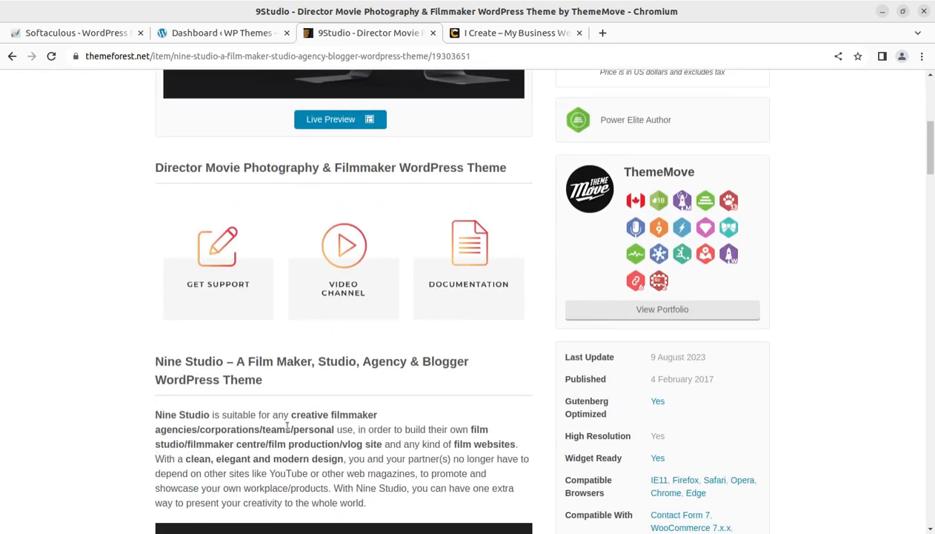
{"action": "scroll", "coordinate": [286, 427], "scroll_direction": "down", "scroll_amount": 3}
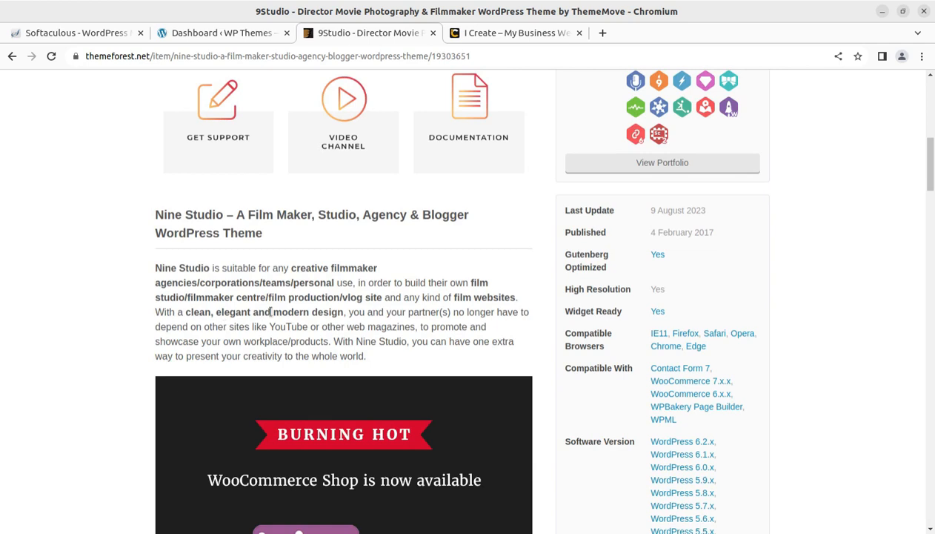
{"action": "scroll", "coordinate": [736, 236], "scroll_direction": "up", "scroll_amount": 3}
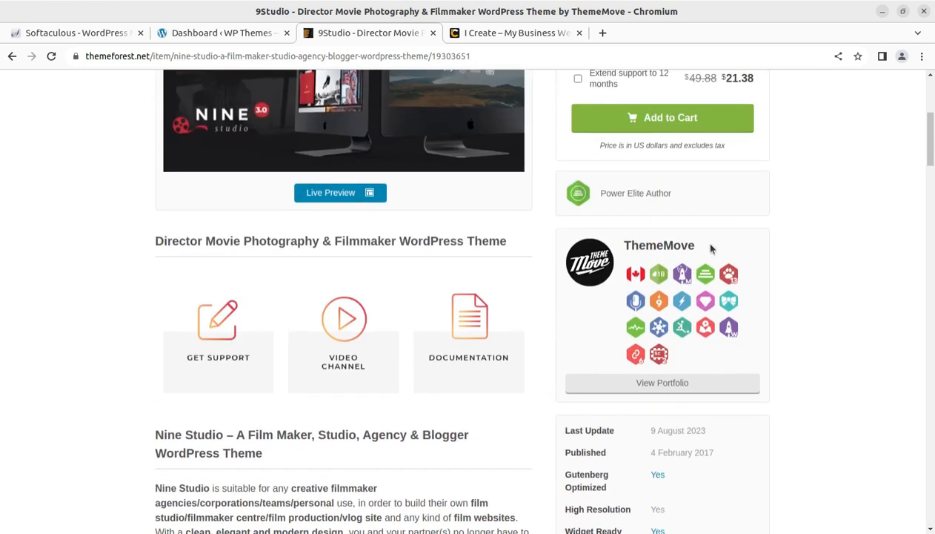
{"action": "left_click_drag", "start_coordinate": [700, 244], "coordinate": [618, 245]}
{"action": "left_click_drag", "start_coordinate": [685, 201], "coordinate": [585, 196]}
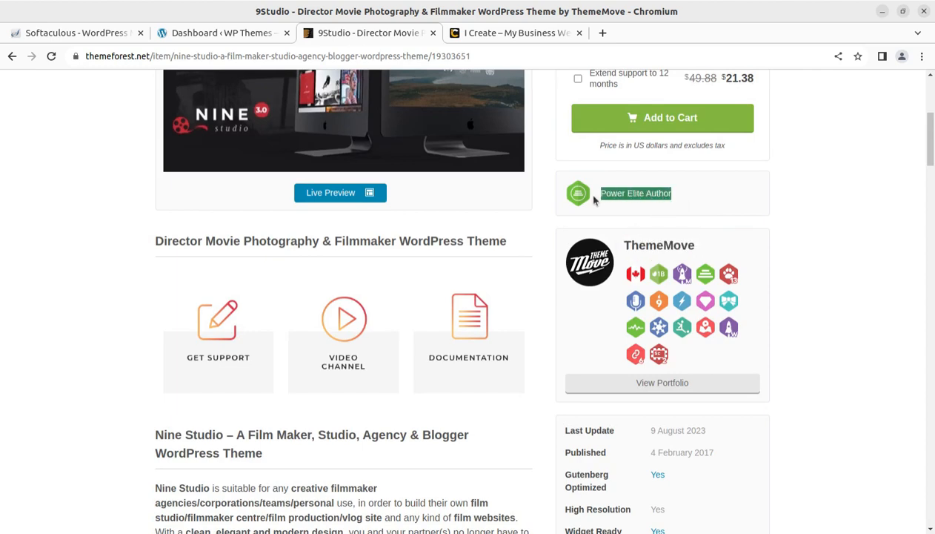
{"action": "scroll", "coordinate": [479, 279], "scroll_direction": "up", "scroll_amount": 3}
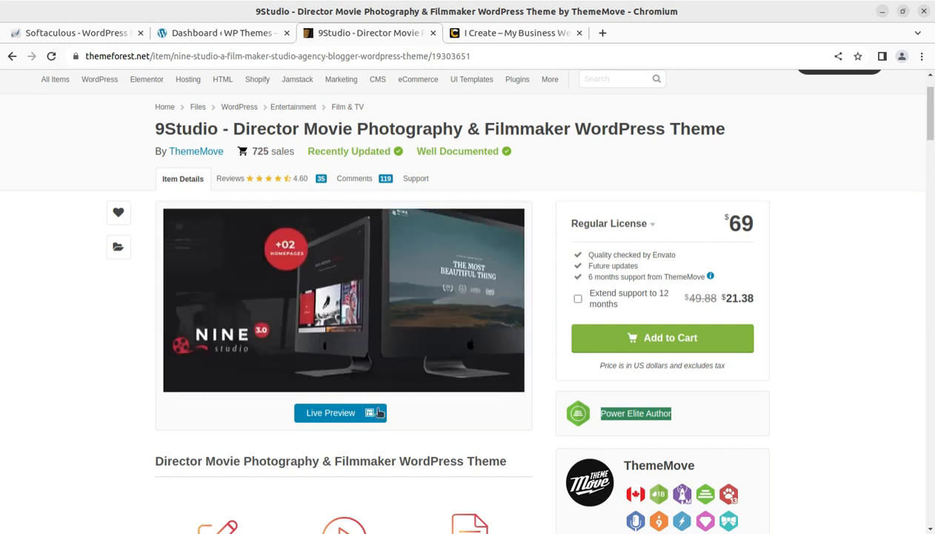
Step: Open the 9Studio theme's live preview and close it again
{"action": "left_click", "coordinate": [334, 406]}
{"action": "left_click", "coordinate": [476, 34]}
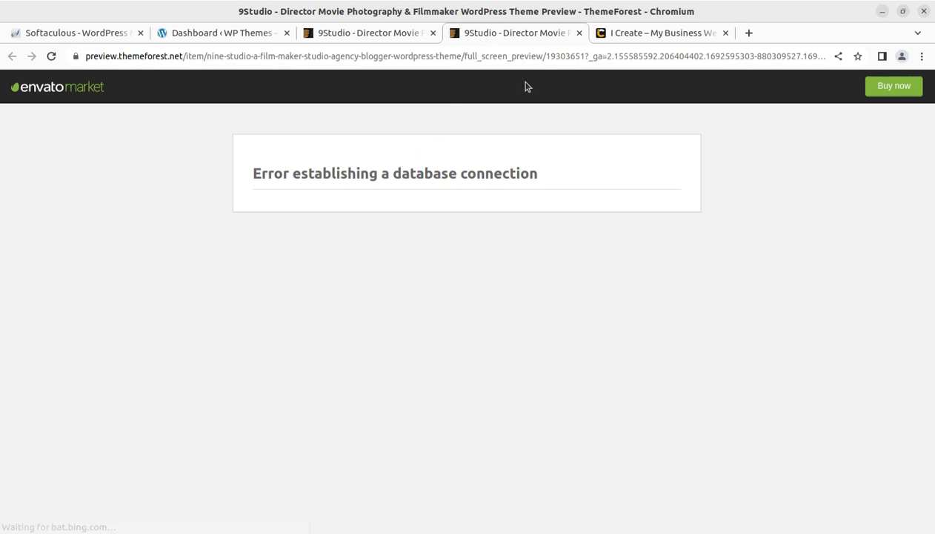
{"action": "left_click", "coordinate": [579, 34]}
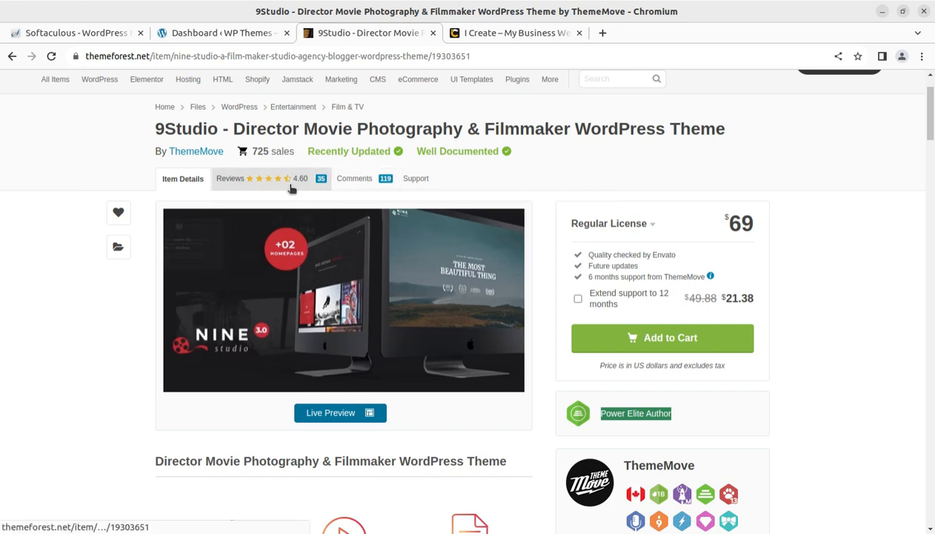
Step: Check the author badge and the published and last update dates in the theme's item details
{"action": "scroll", "coordinate": [695, 207], "scroll_direction": "down", "scroll_amount": 3}
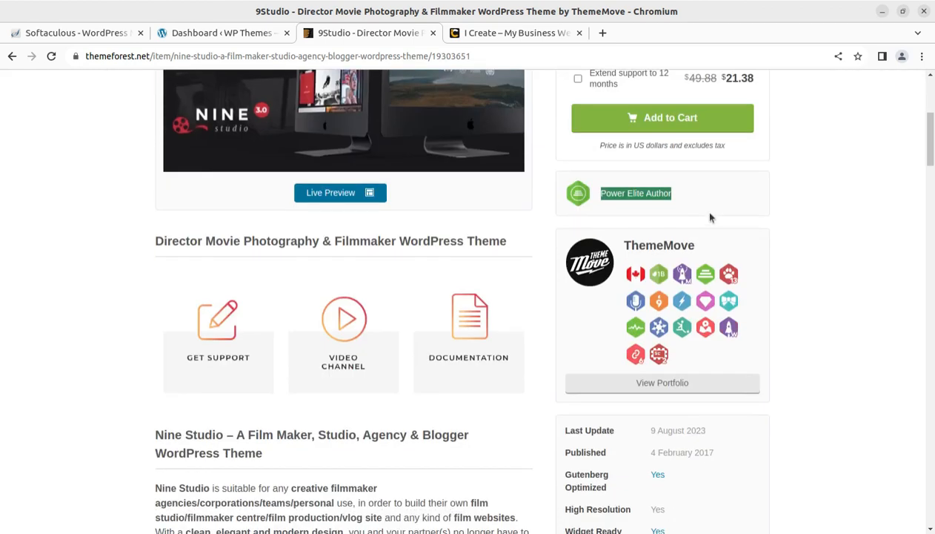
{"action": "left_click_drag", "start_coordinate": [695, 199], "coordinate": [591, 194]}
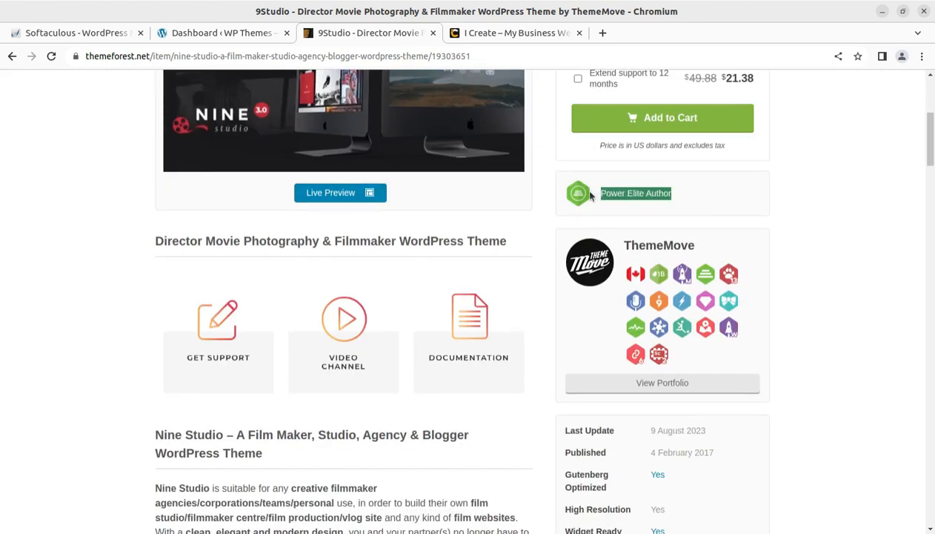
{"action": "scroll", "coordinate": [752, 348], "scroll_direction": "down", "scroll_amount": 2}
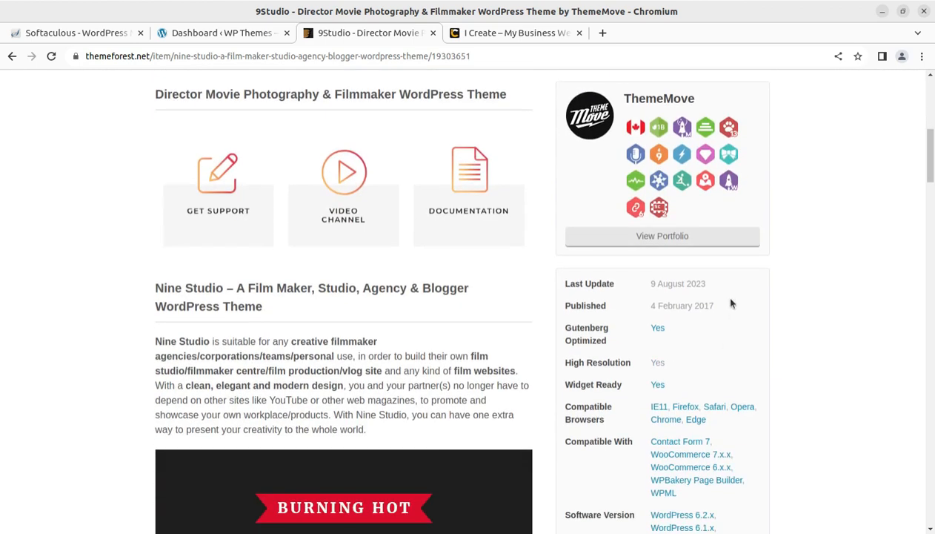
{"action": "left_click_drag", "start_coordinate": [716, 305], "coordinate": [651, 305]}
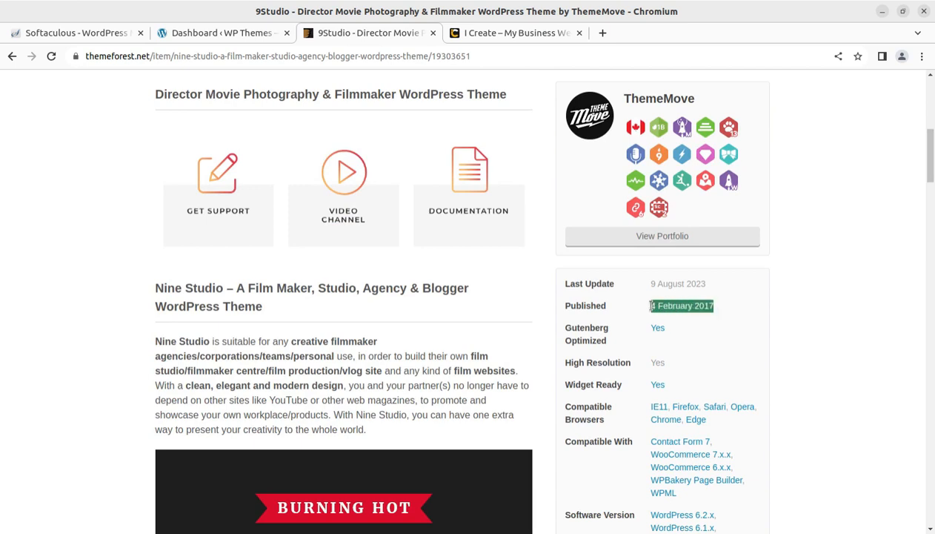
{"action": "left_click_drag", "start_coordinate": [708, 284], "coordinate": [648, 287]}
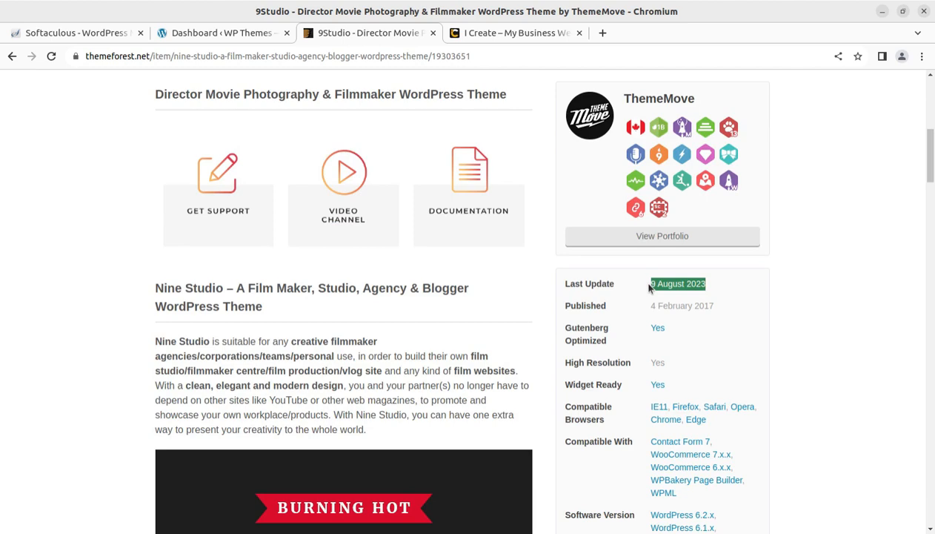
{"action": "scroll", "coordinate": [409, 305], "scroll_direction": "up", "scroll_amount": 3}
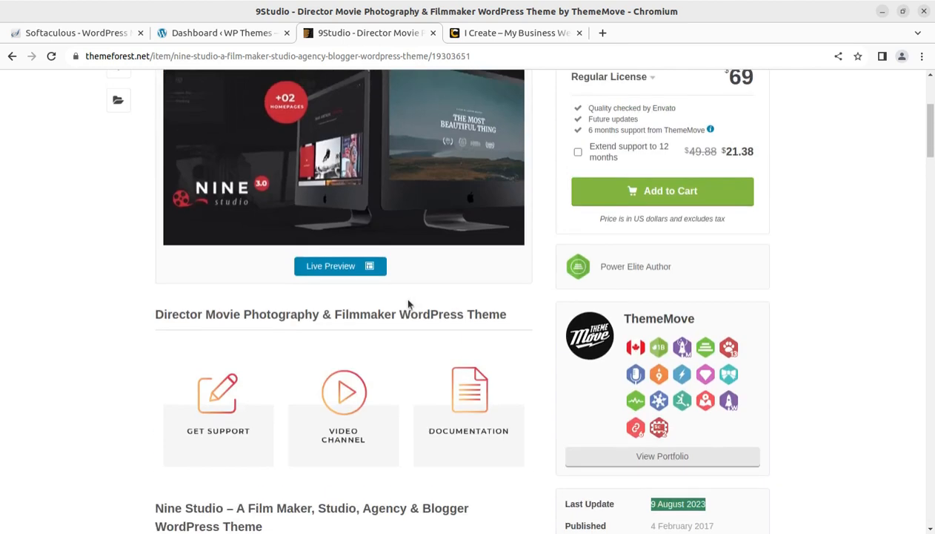
{"action": "scroll", "coordinate": [244, 311], "scroll_direction": "up", "scroll_amount": 3}
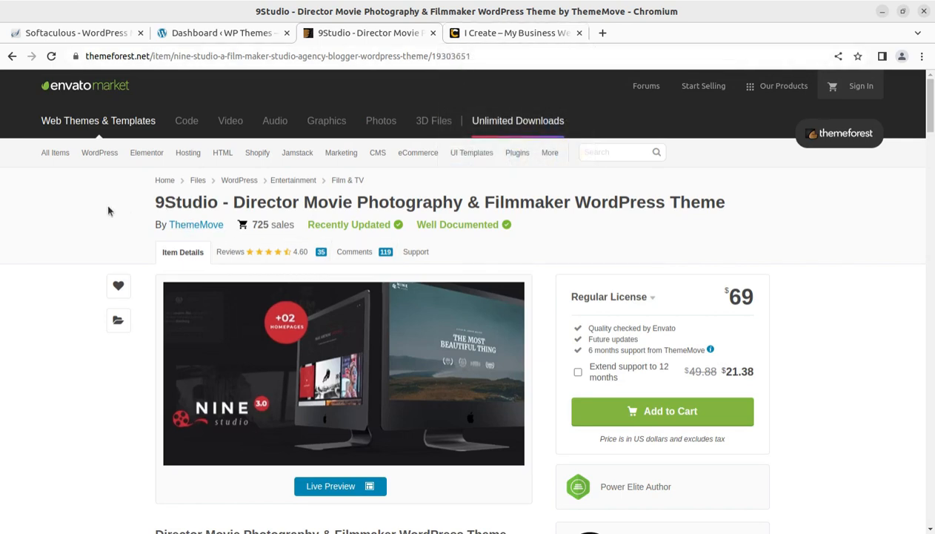
Step: Look through the I Create website's home page, and return to the 9Studio theme page
{"action": "left_click", "coordinate": [496, 32]}
{"action": "scroll", "coordinate": [321, 317], "scroll_direction": "down", "scroll_amount": 1}
{"action": "scroll", "coordinate": [321, 317], "scroll_direction": "down", "scroll_amount": 6}
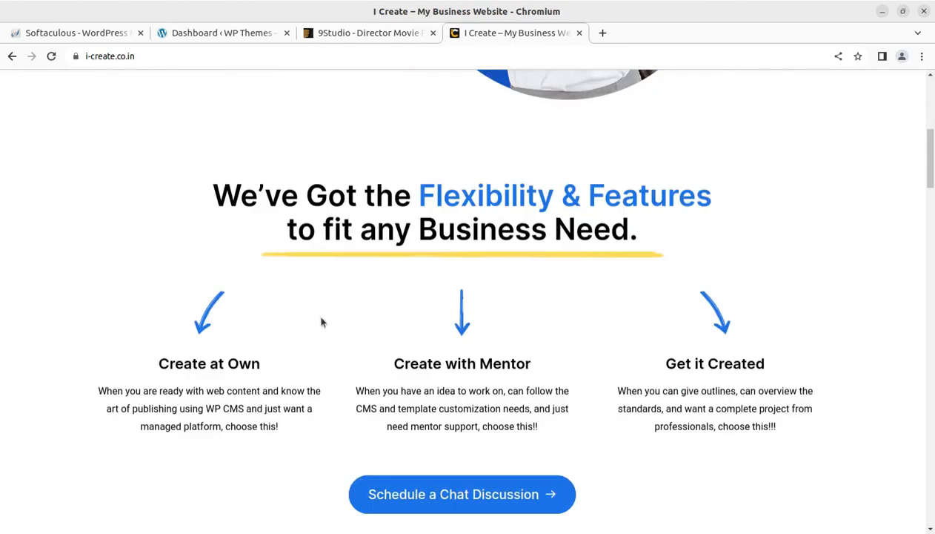
{"action": "scroll", "coordinate": [321, 319], "scroll_direction": "down", "scroll_amount": 2}
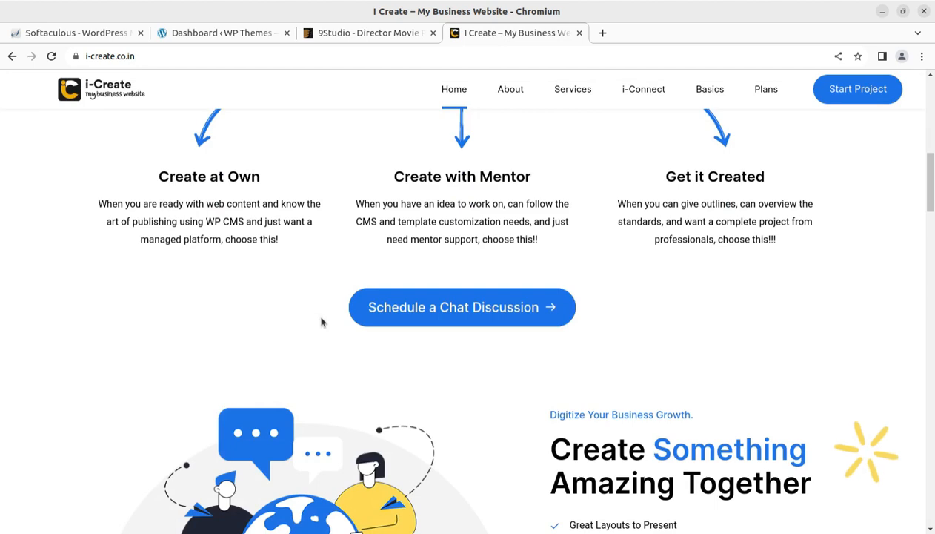
{"action": "scroll", "coordinate": [321, 322], "scroll_direction": "up", "scroll_amount": 10}
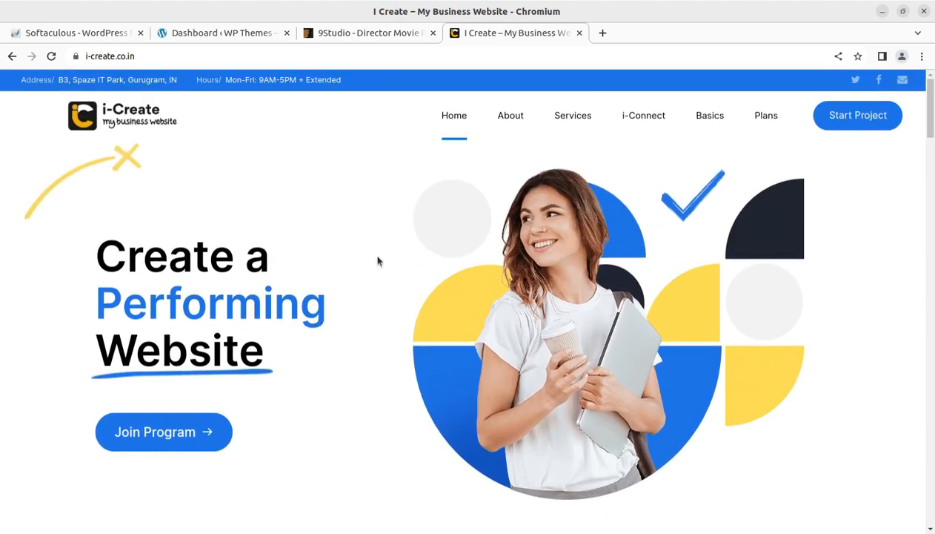
{"action": "left_click", "coordinate": [364, 32]}
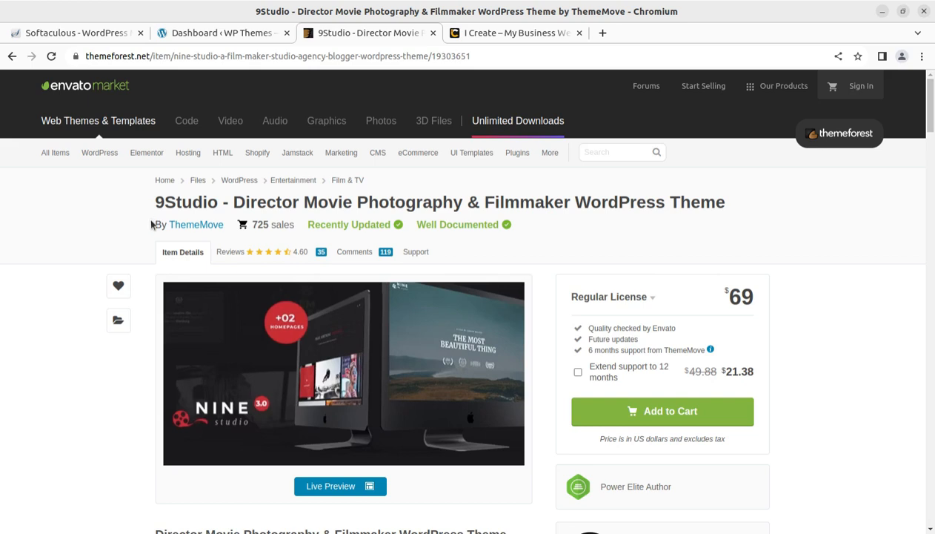
Step: View the WordPress dashboard and look through the hosting account's cPanel tools, returning to the 9Studio theme page
{"action": "left_click", "coordinate": [201, 34]}
{"action": "left_click", "coordinate": [36, 111]}
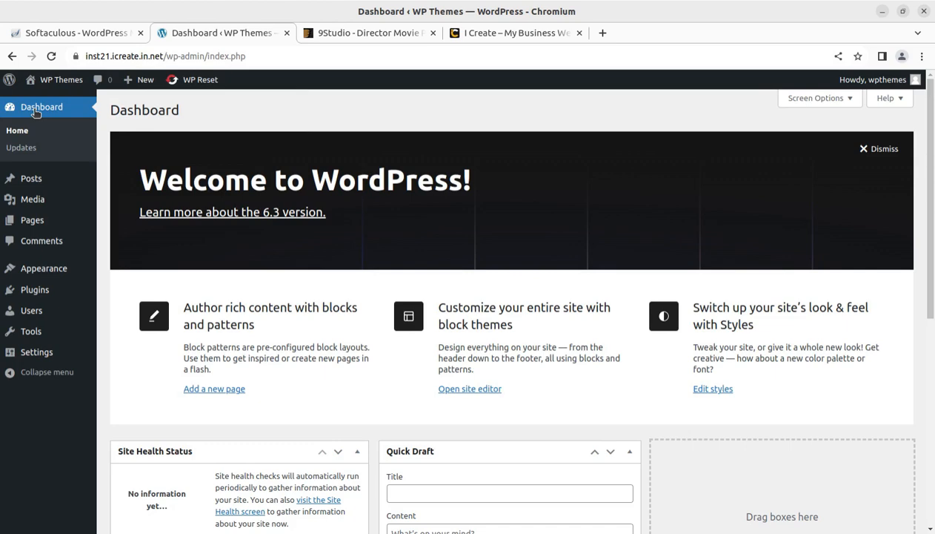
{"action": "left_click", "coordinate": [43, 35]}
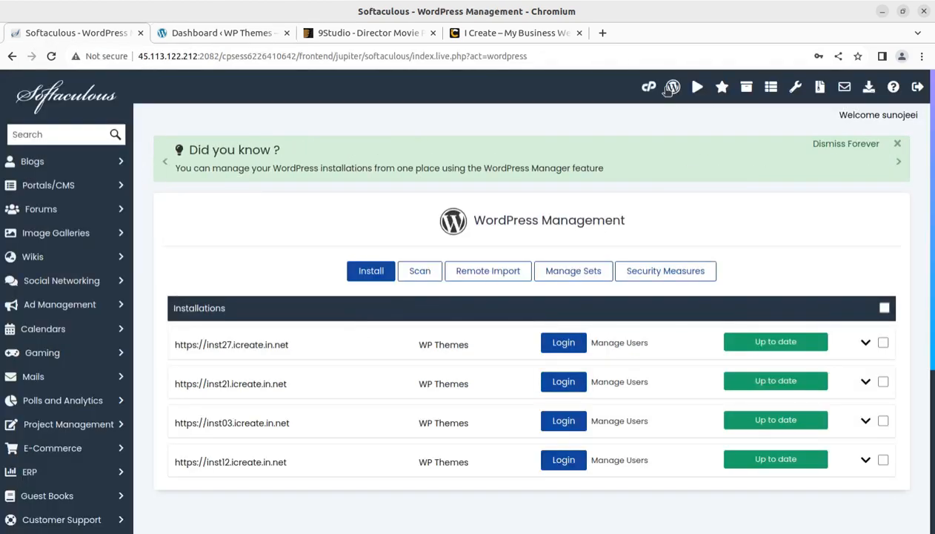
{"action": "left_click", "coordinate": [649, 88]}
{"action": "scroll", "coordinate": [309, 288], "scroll_direction": "down", "scroll_amount": 5}
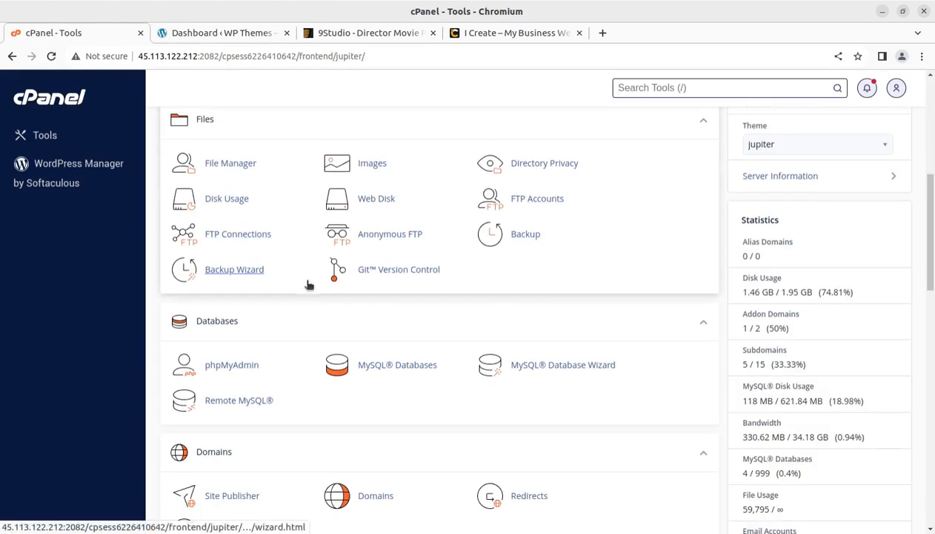
{"action": "scroll", "coordinate": [309, 285], "scroll_direction": "down", "scroll_amount": 10}
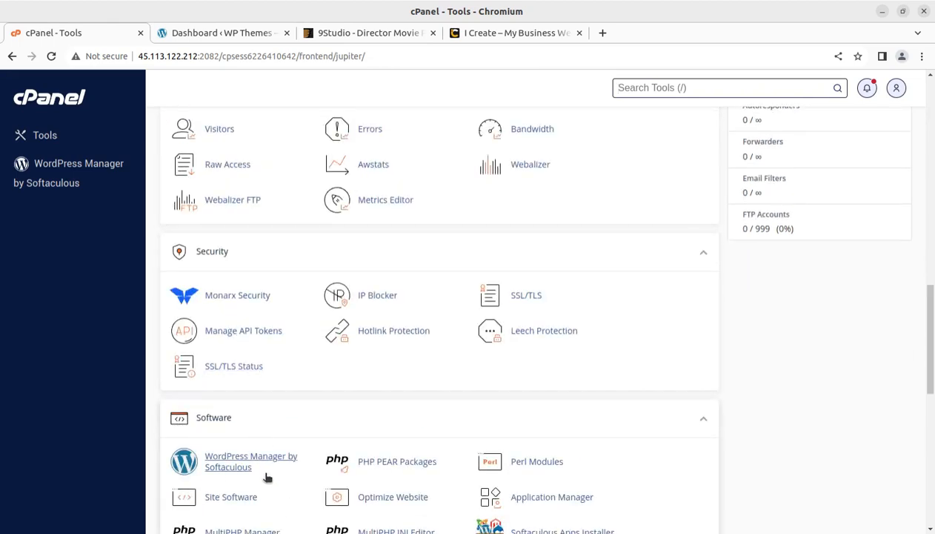
{"action": "scroll", "coordinate": [266, 478], "scroll_direction": "up", "scroll_amount": 15}
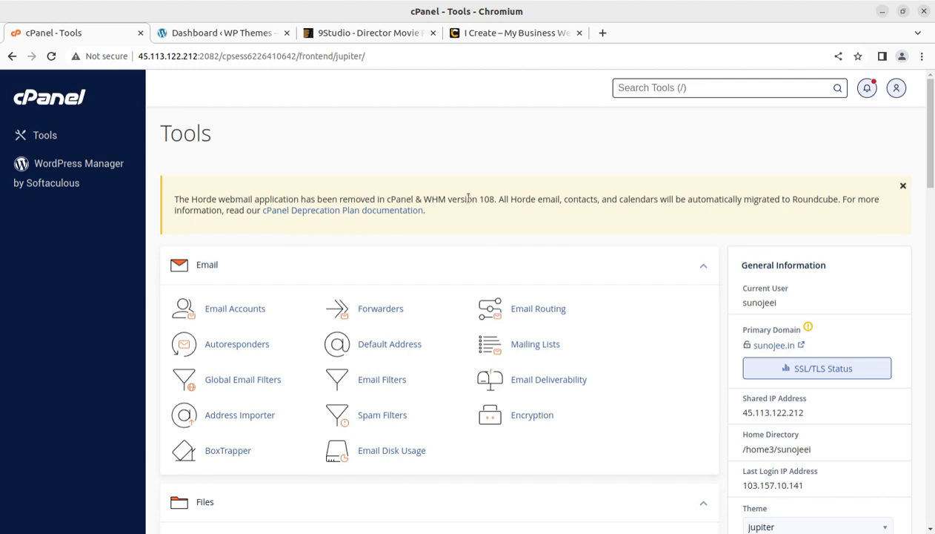
{"action": "scroll", "coordinate": [452, 178], "scroll_direction": "down", "scroll_amount": 3}
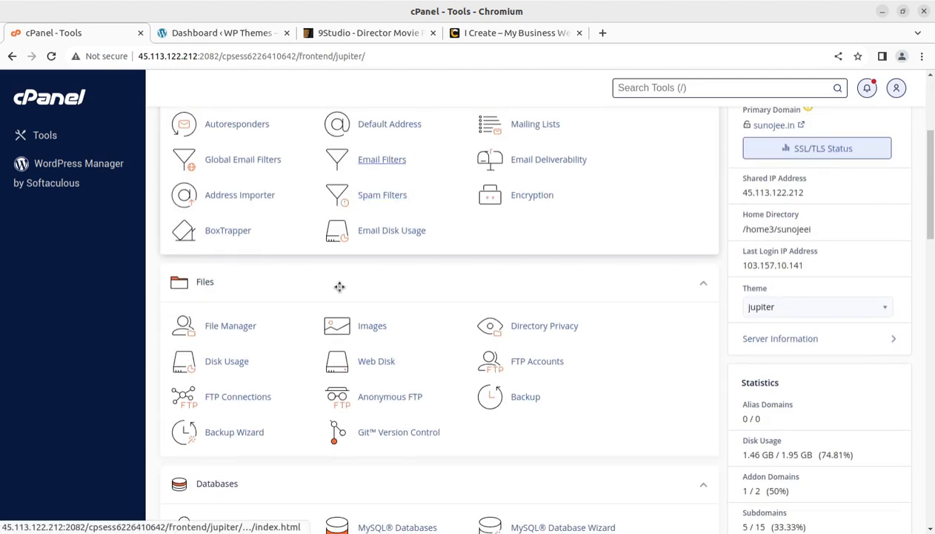
{"action": "left_click", "coordinate": [220, 33]}
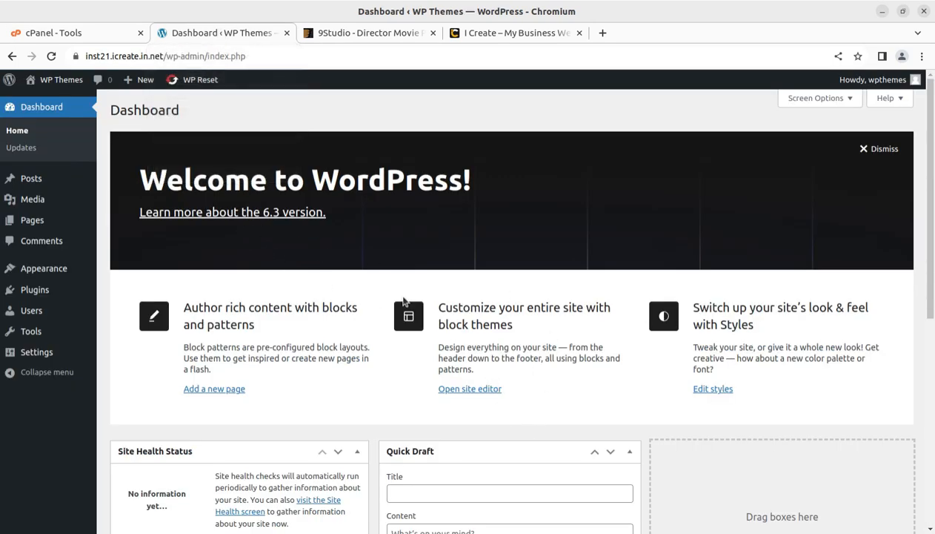
{"action": "left_click", "coordinate": [359, 32]}
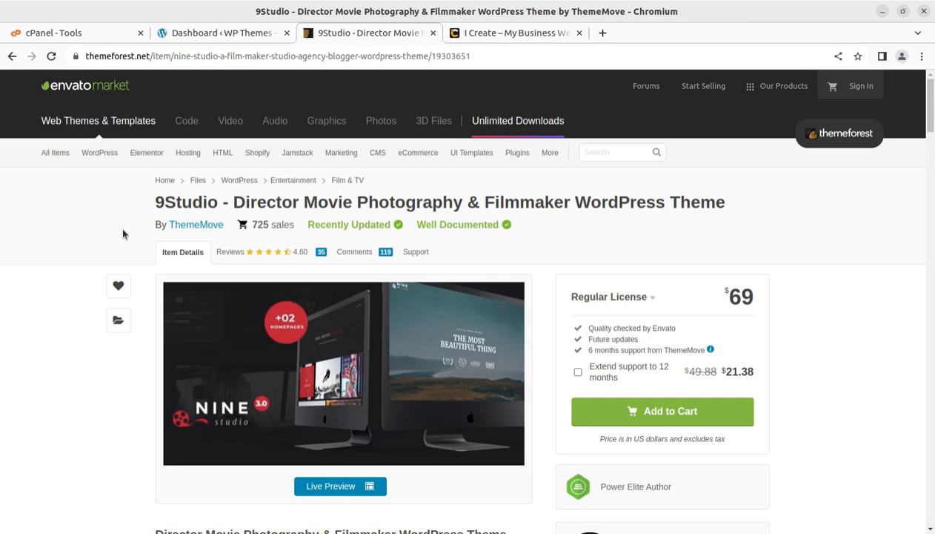
Step: Switch to the file manager and open the inner plugins folder of the 9studio_v3.3.8 download to view its files
{"action": "key", "text": "alt+Tab"}
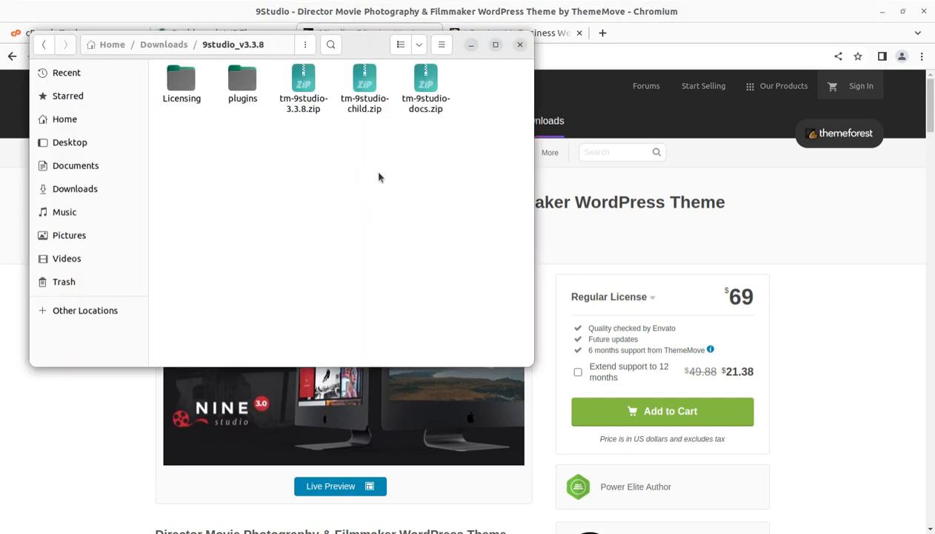
{"action": "left_click", "coordinate": [421, 109]}
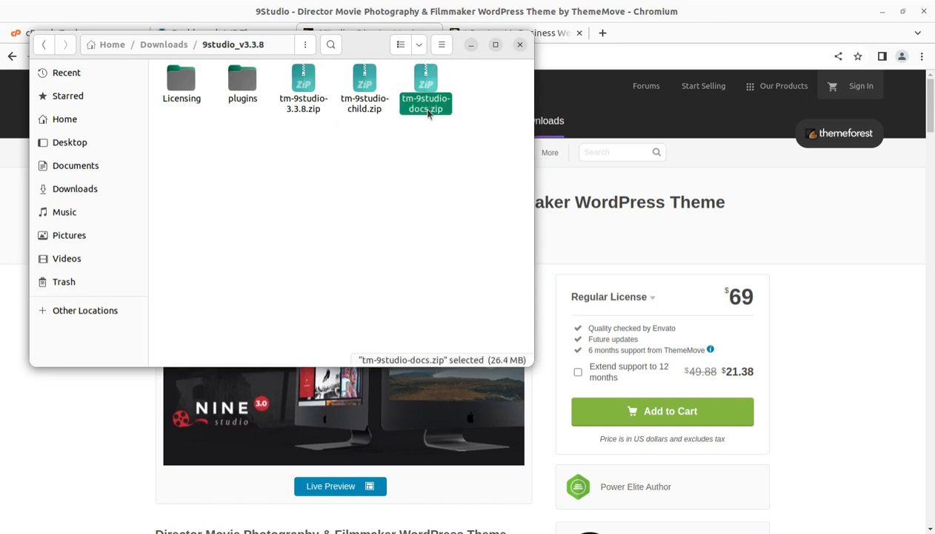
{"action": "left_click", "coordinate": [367, 108]}
{"action": "double_click", "coordinate": [241, 86]}
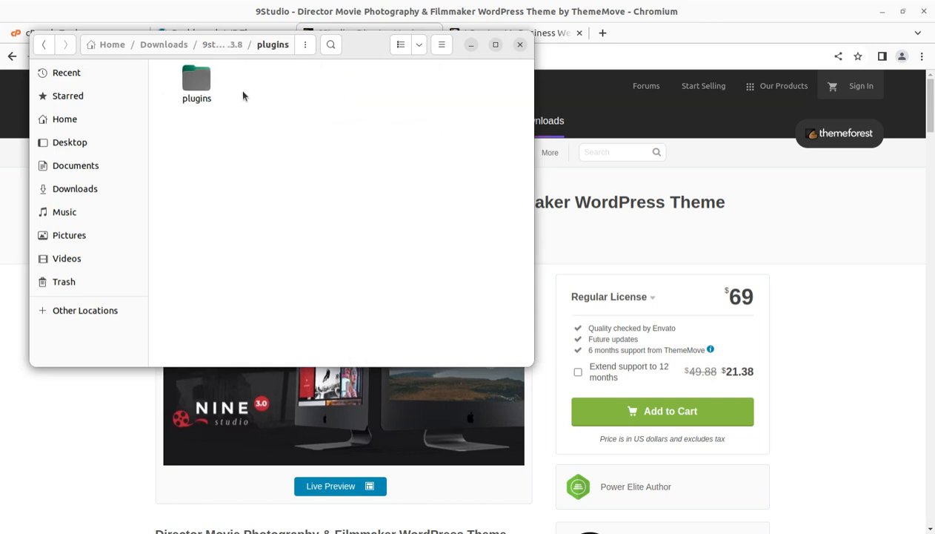
{"action": "double_click", "coordinate": [195, 83]}
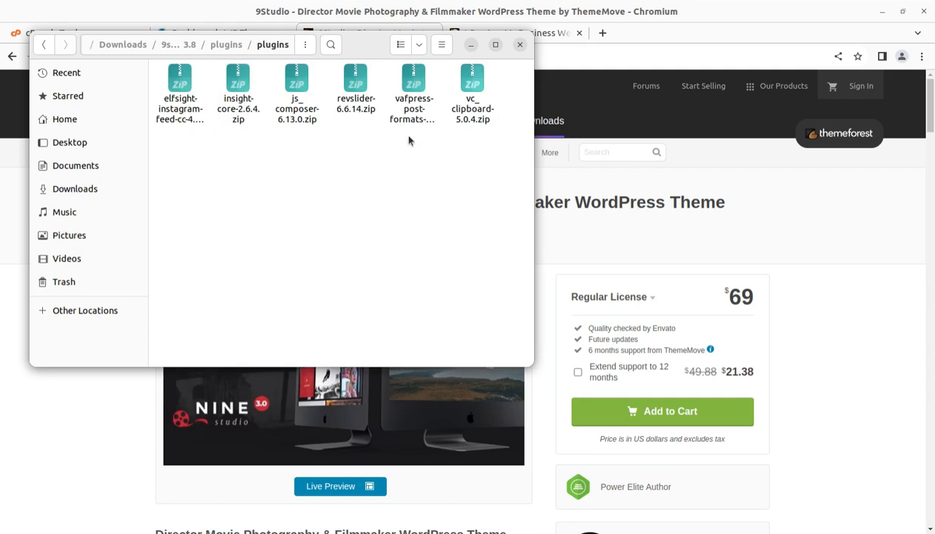
Step: Go back to the 9studio_v3.3.8 folder and select the theme archive tm-9studio-3.3.8.zip
{"action": "left_click", "coordinate": [226, 44]}
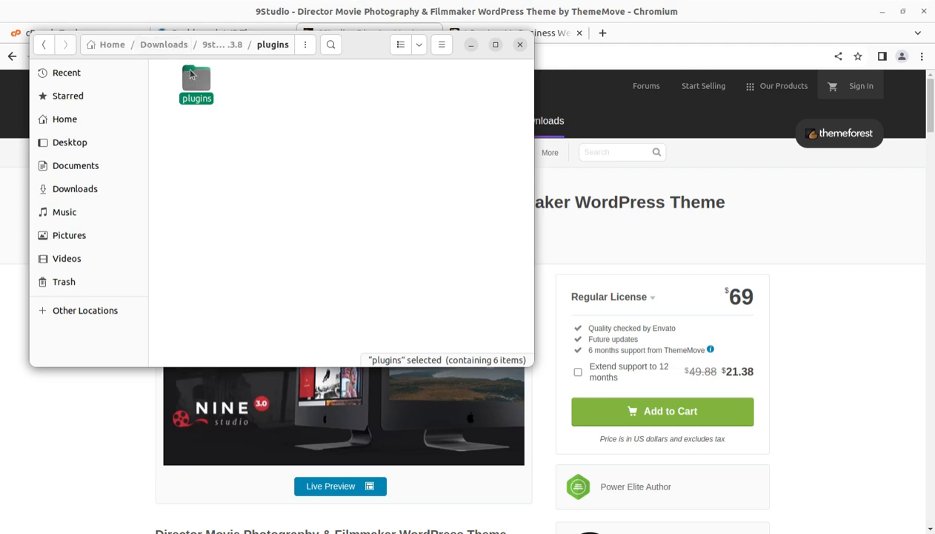
{"action": "left_click", "coordinate": [215, 44]}
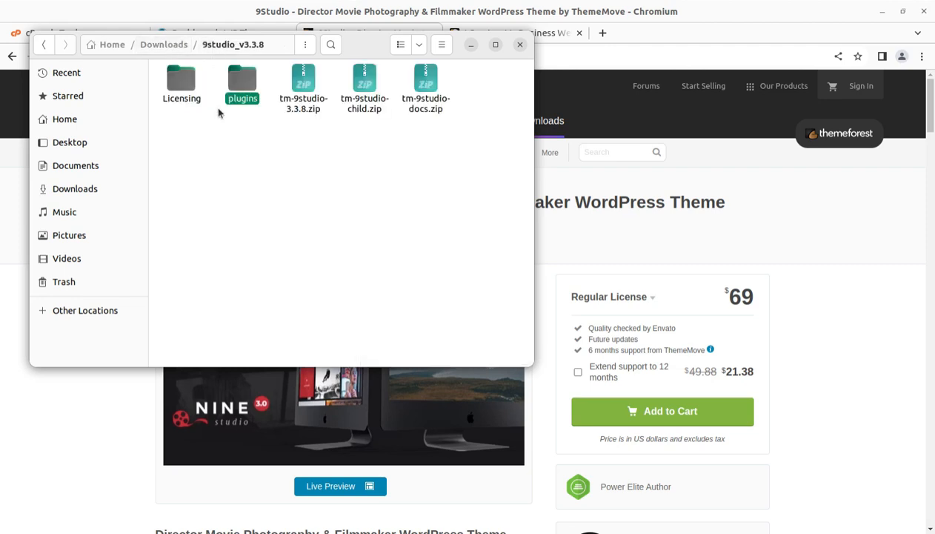
{"action": "left_click", "coordinate": [303, 87]}
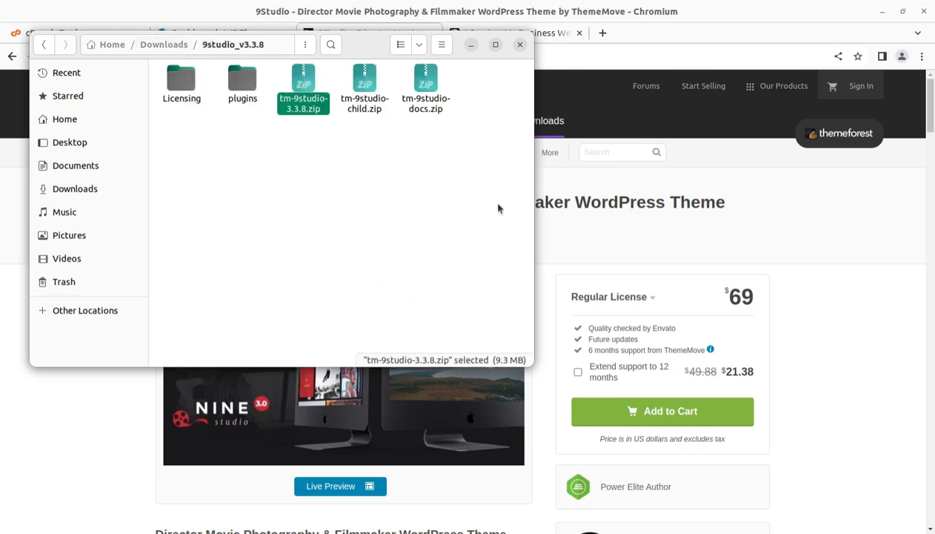
Step: Close the local folder window, return to the hosting account's cPanel tools and open its File Manager
{"action": "left_click", "coordinate": [519, 44]}
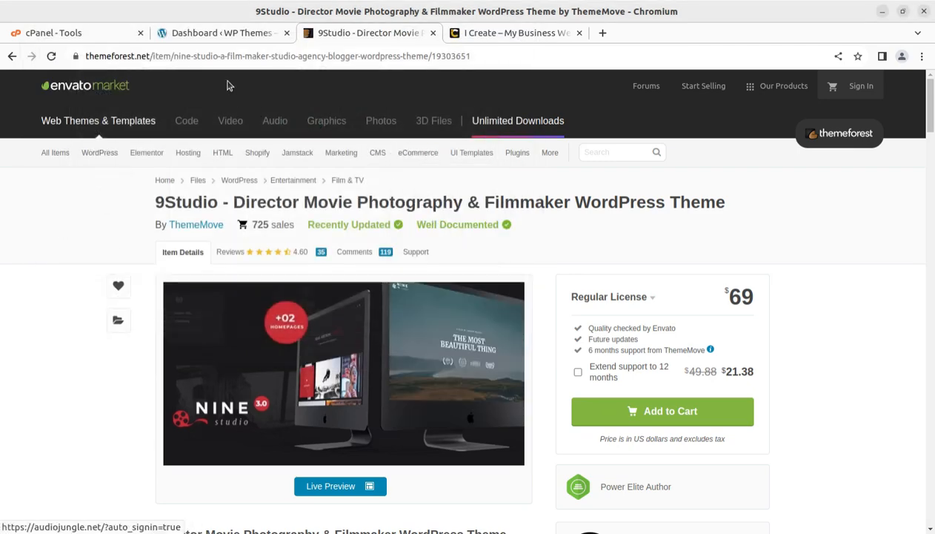
{"action": "left_click", "coordinate": [208, 38]}
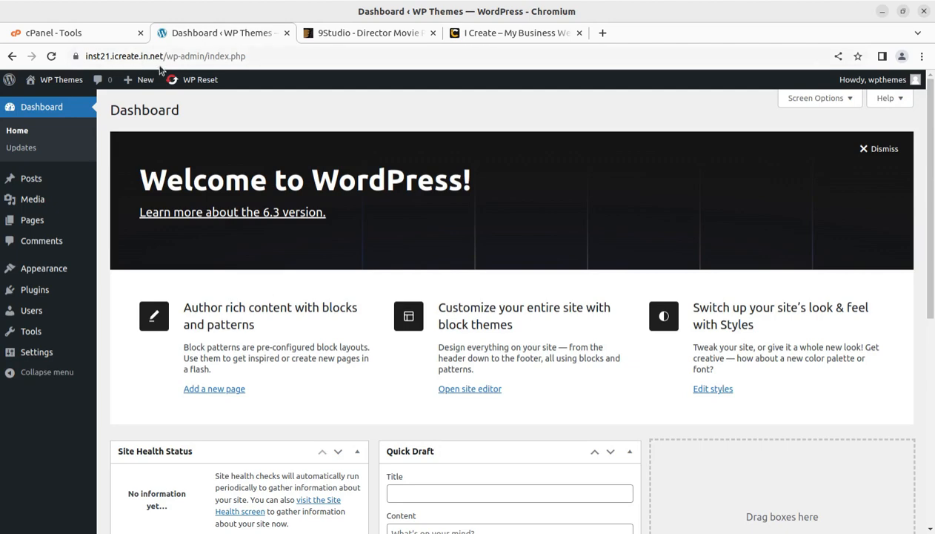
{"action": "left_click", "coordinate": [92, 32]}
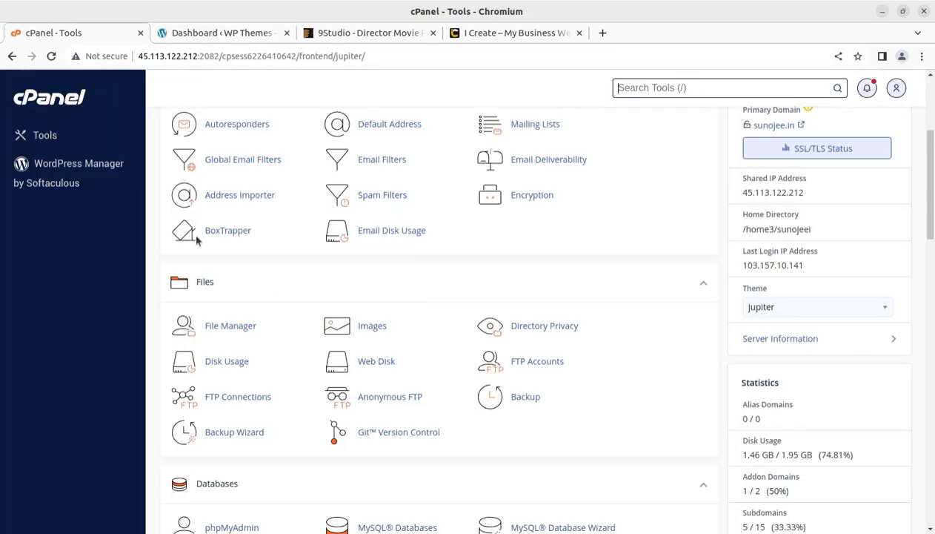
{"action": "scroll", "coordinate": [156, 217], "scroll_direction": "up", "scroll_amount": 5}
{"action": "scroll", "coordinate": [236, 410], "scroll_direction": "down", "scroll_amount": 2}
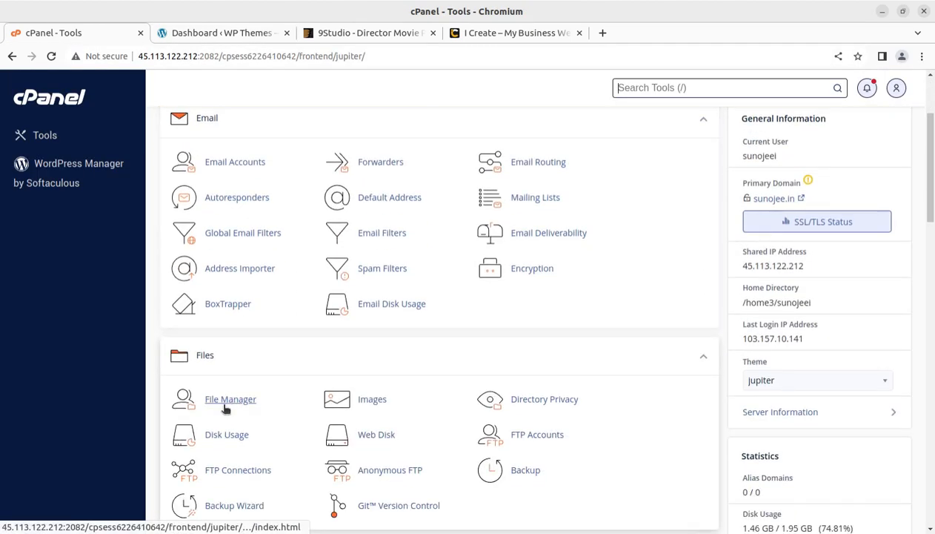
{"action": "left_click", "coordinate": [220, 400]}
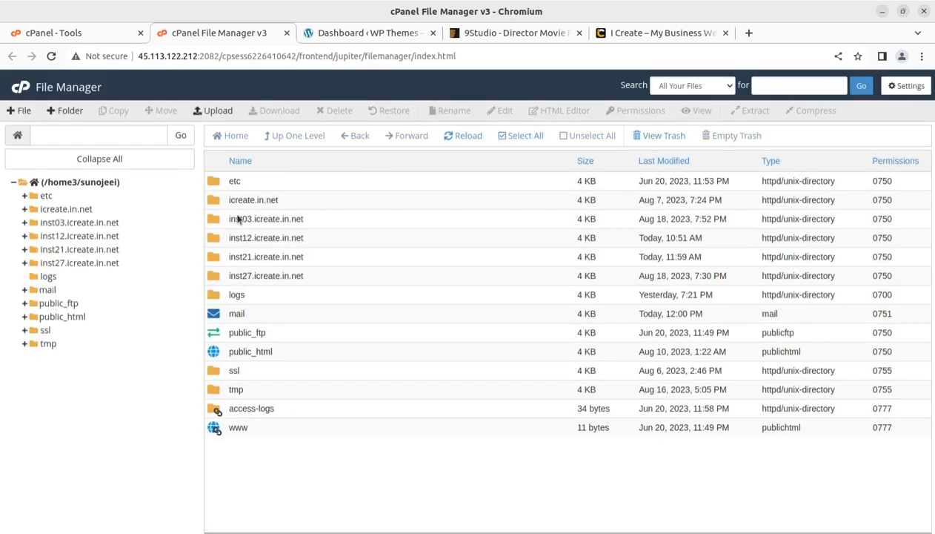
Step: Open the wp-content/themes folder inside inst21.icreate.in.net
{"action": "double_click", "coordinate": [325, 254]}
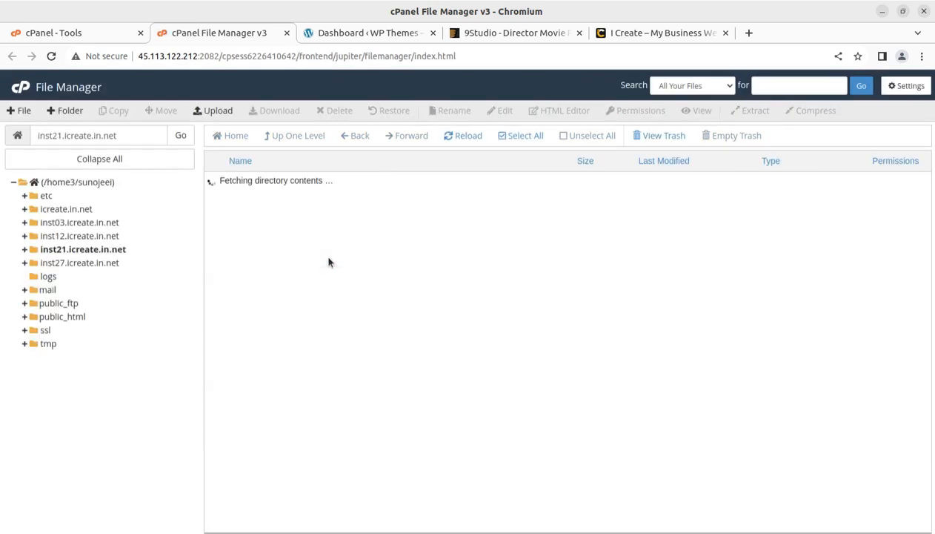
{"action": "double_click", "coordinate": [288, 223]}
{"action": "double_click", "coordinate": [280, 202]}
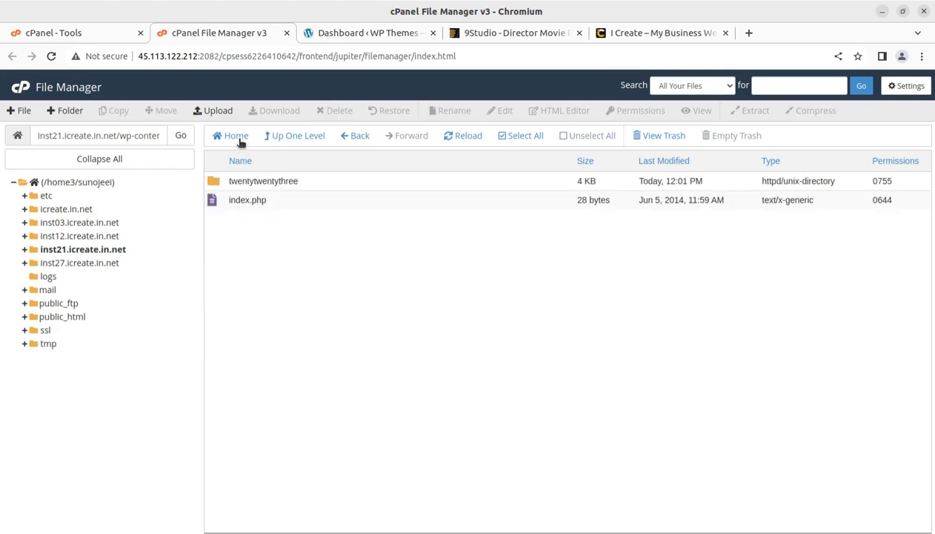
Step: Upload tm-9studio-3.3.8.zip from Downloads/9studio_v3.3.8 to the themes folder, and return to that folder's listing
{"action": "left_click", "coordinate": [218, 112]}
{"action": "left_click", "coordinate": [467, 285]}
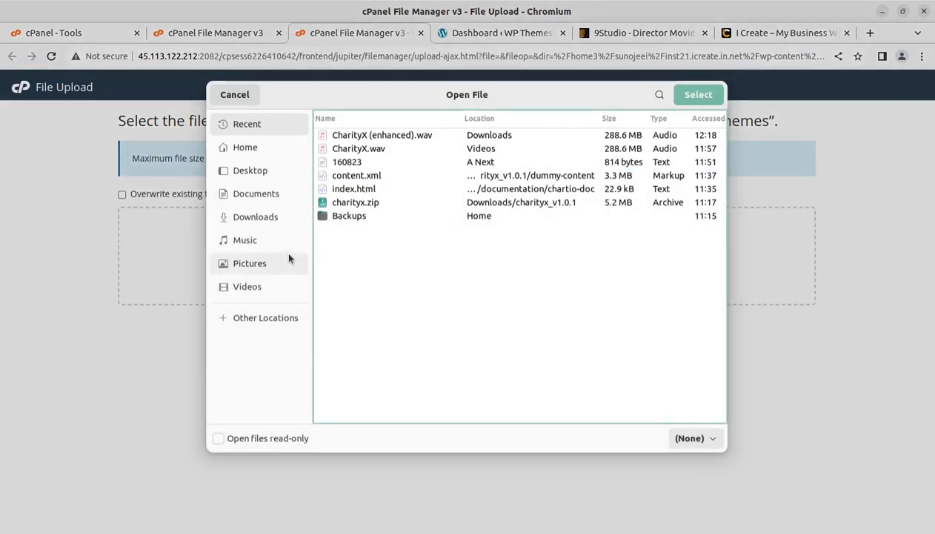
{"action": "left_click", "coordinate": [259, 223]}
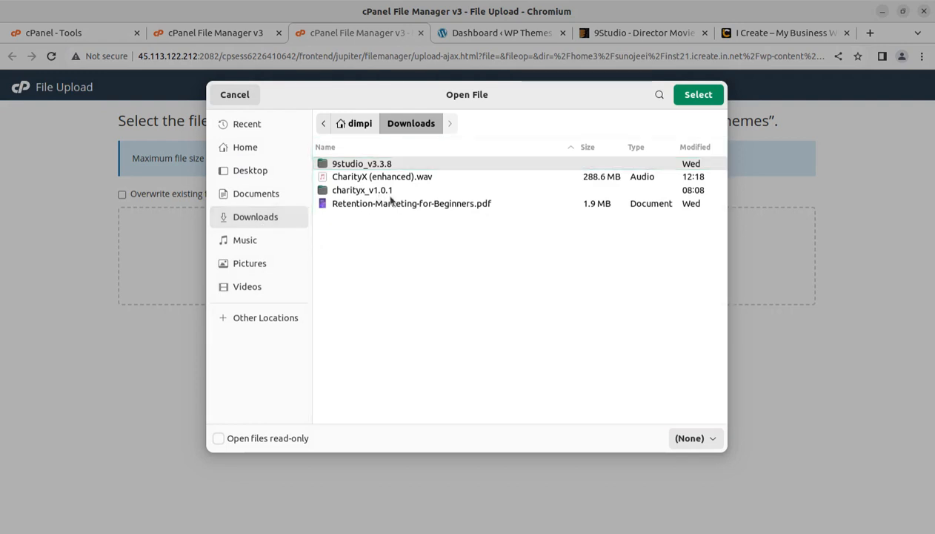
{"action": "double_click", "coordinate": [399, 166]}
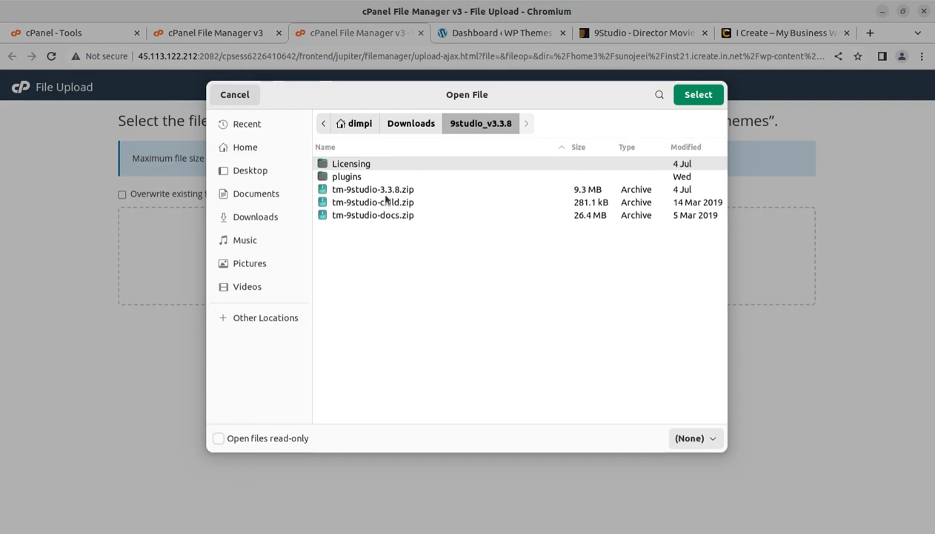
{"action": "left_click", "coordinate": [384, 192]}
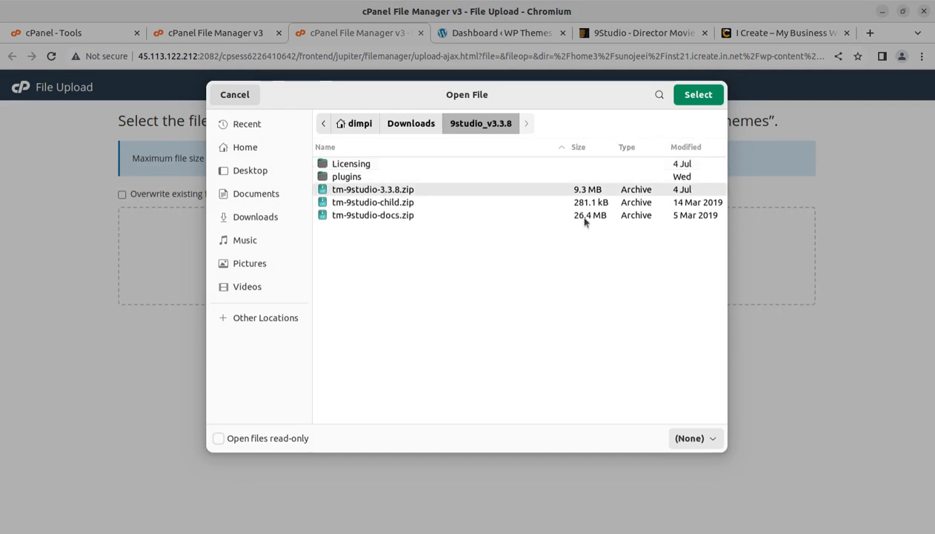
{"action": "left_click", "coordinate": [705, 96]}
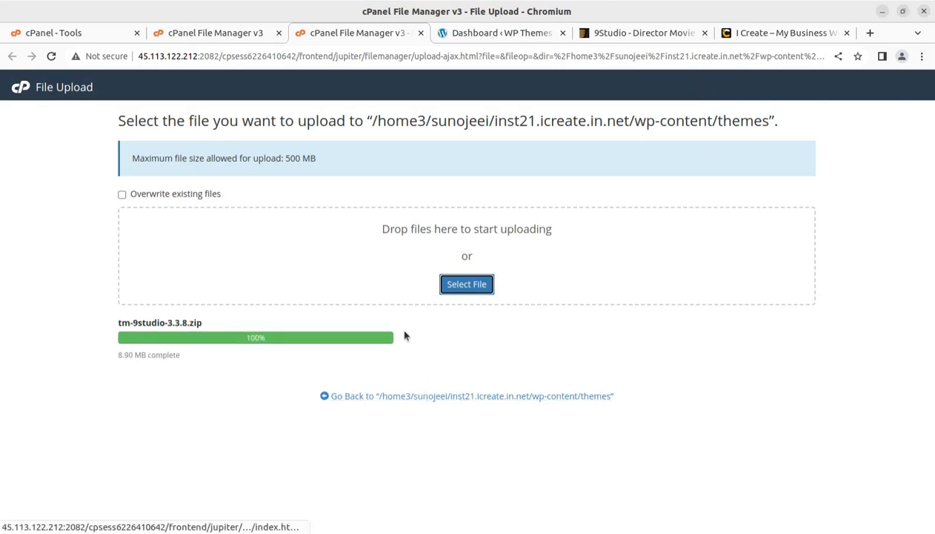
{"action": "left_click", "coordinate": [408, 397]}
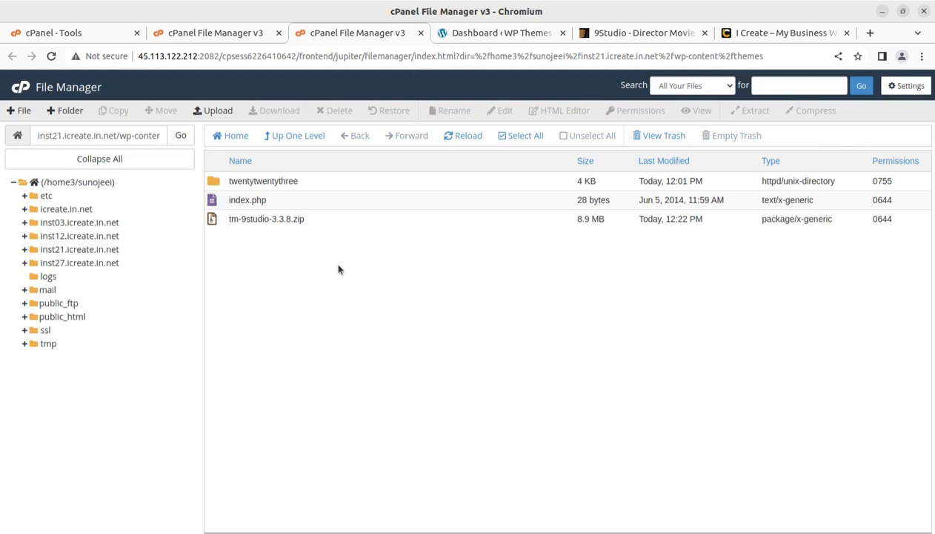
Step: Extract tm-9studio-3.3.8.zip into the themes folder and reload the file listing
{"action": "right_click", "coordinate": [313, 221]}
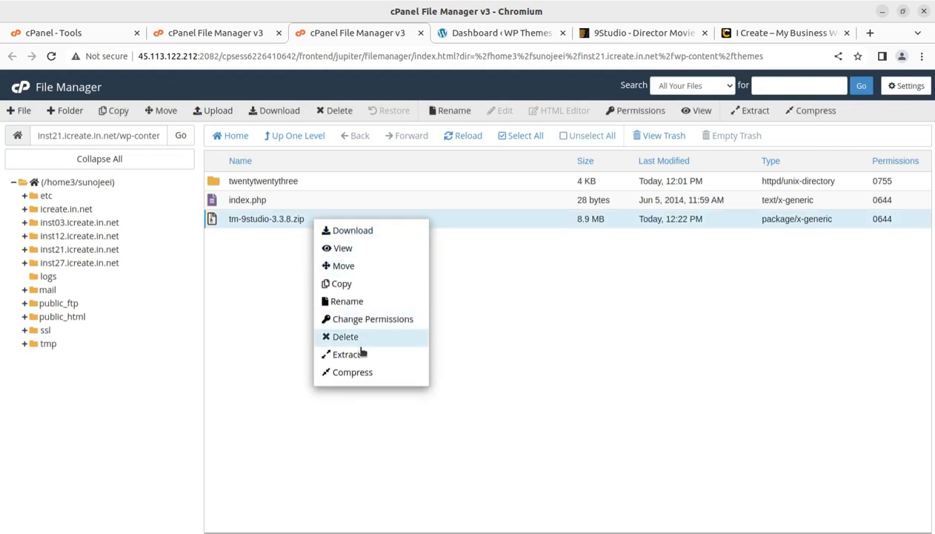
{"action": "left_click", "coordinate": [343, 354]}
{"action": "left_click", "coordinate": [567, 365]}
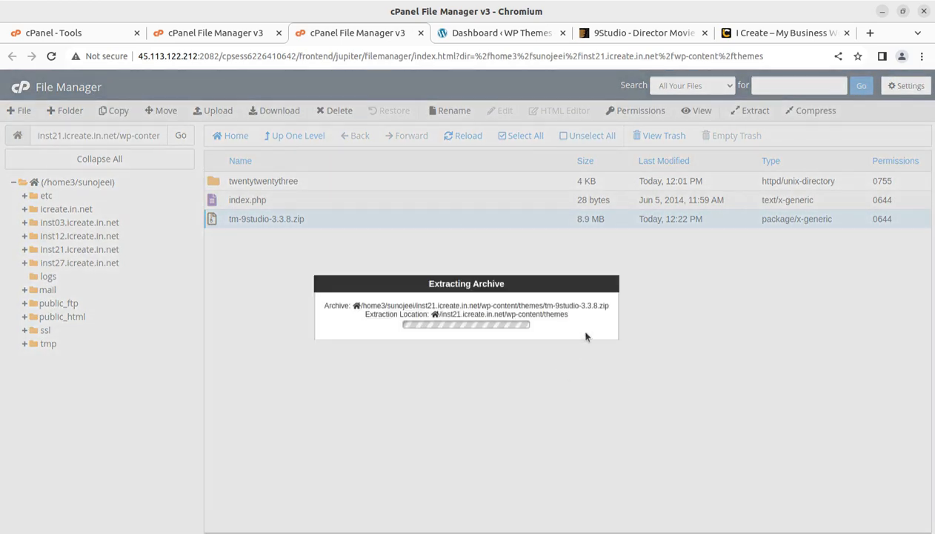
{"action": "left_click", "coordinate": [666, 425]}
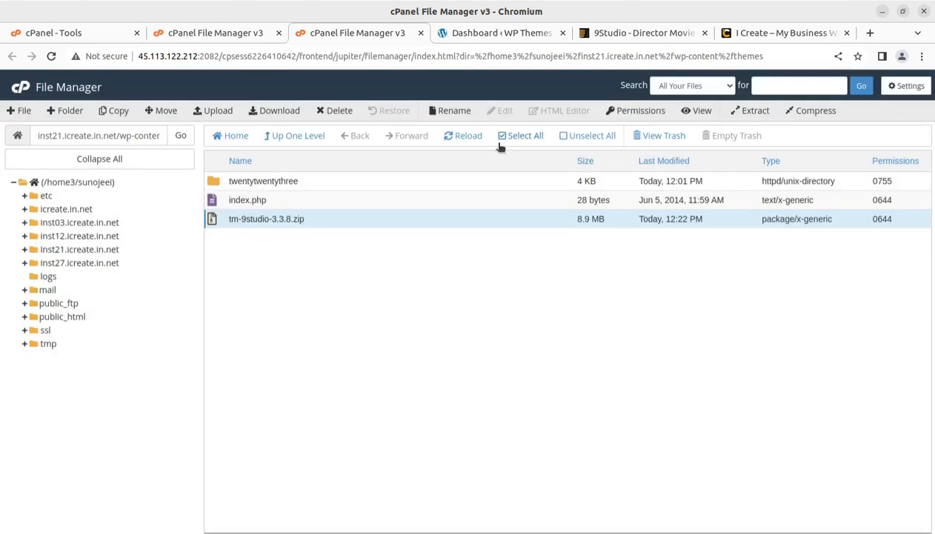
{"action": "left_click", "coordinate": [465, 137]}
Step: Permanently delete the __MACOSX folder and tm-9studio-3.3.8.zip from the themes folder, skipping the trash
{"action": "left_click", "coordinate": [298, 178]}
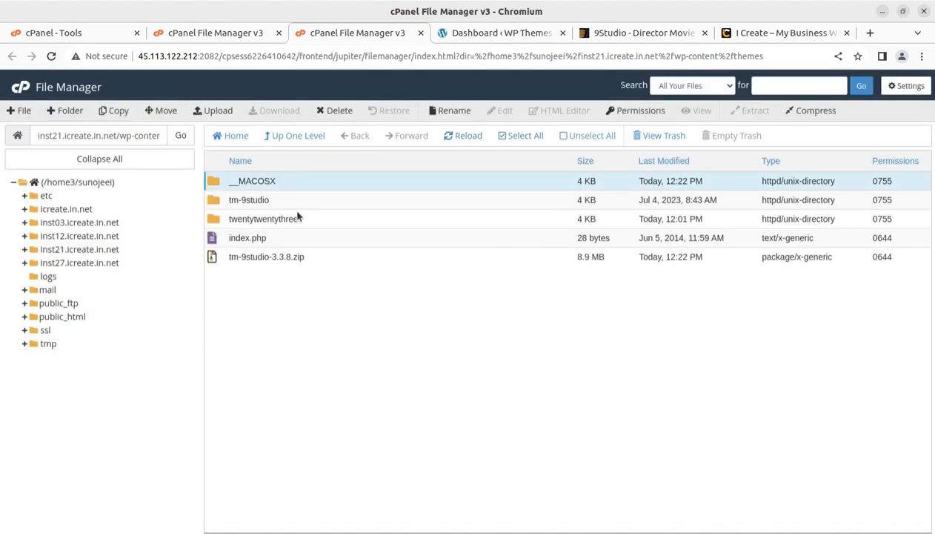
{"action": "left_click", "coordinate": [314, 260], "text": "ctrl"}
{"action": "left_click", "coordinate": [332, 112]}
{"action": "left_click", "coordinate": [341, 312]}
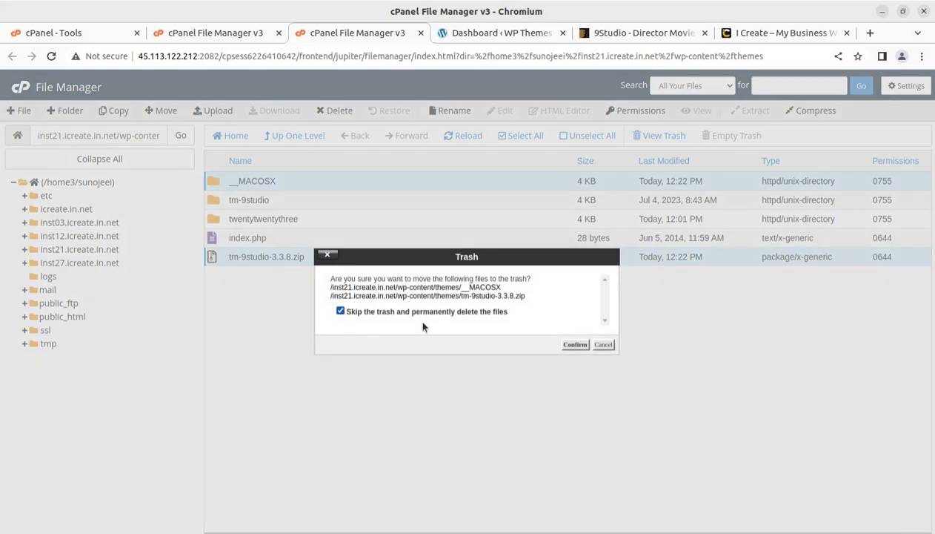
{"action": "left_click", "coordinate": [575, 345]}
Step: Close both File Manager tabs and open the installed themes page in the WordPress dashboard
{"action": "left_click", "coordinate": [237, 30]}
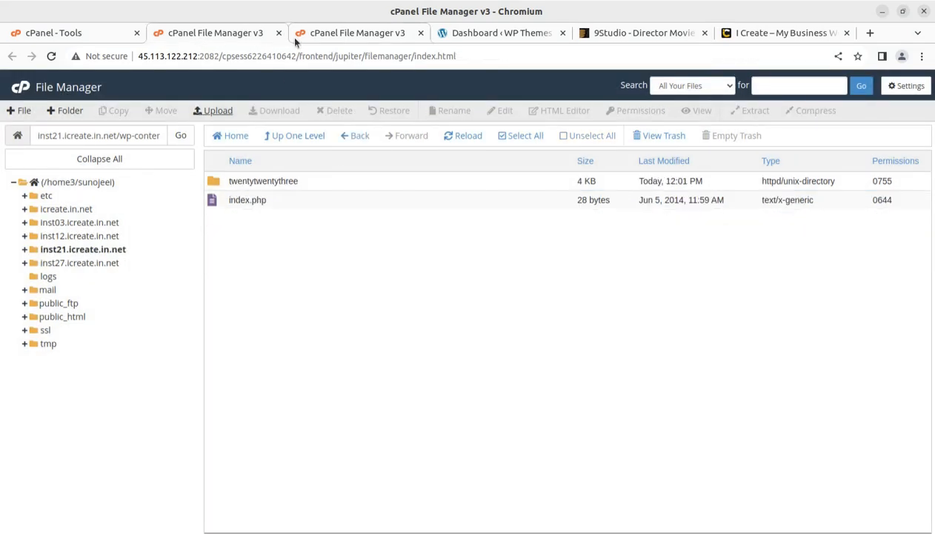
{"action": "left_click", "coordinate": [279, 32]}
{"action": "left_click", "coordinate": [278, 33]}
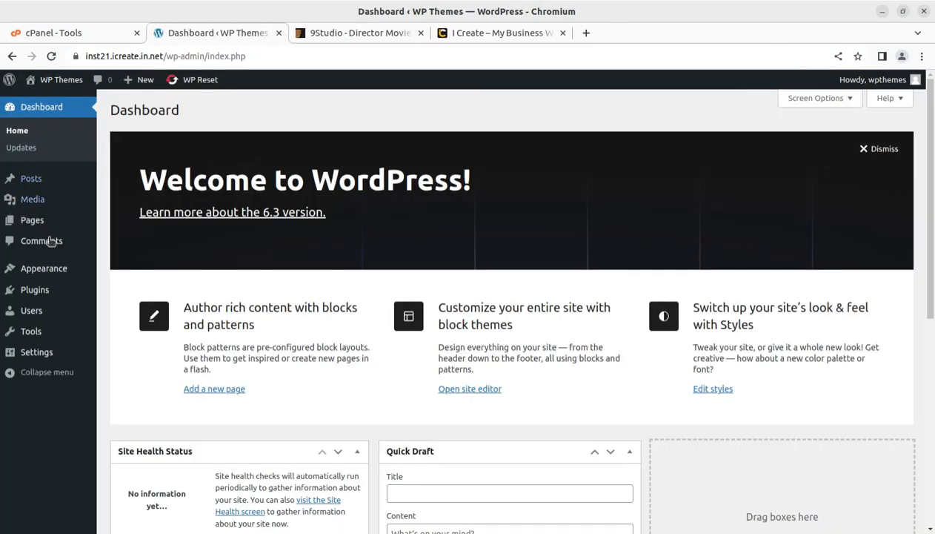
{"action": "mouse_move", "coordinate": [44, 272]}
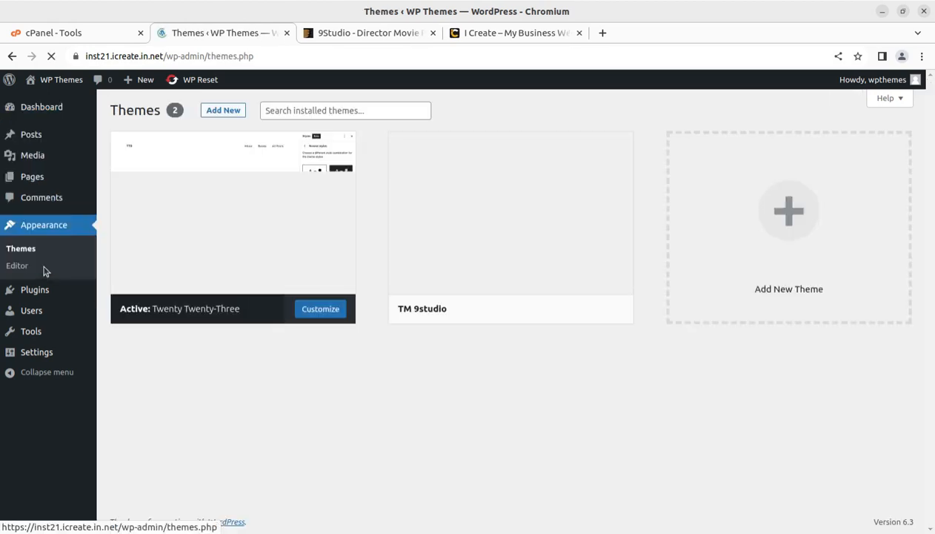
Step: View the TM 9studio theme's details, including its name and version, and activate the theme
{"action": "mouse_move", "coordinate": [513, 274]}
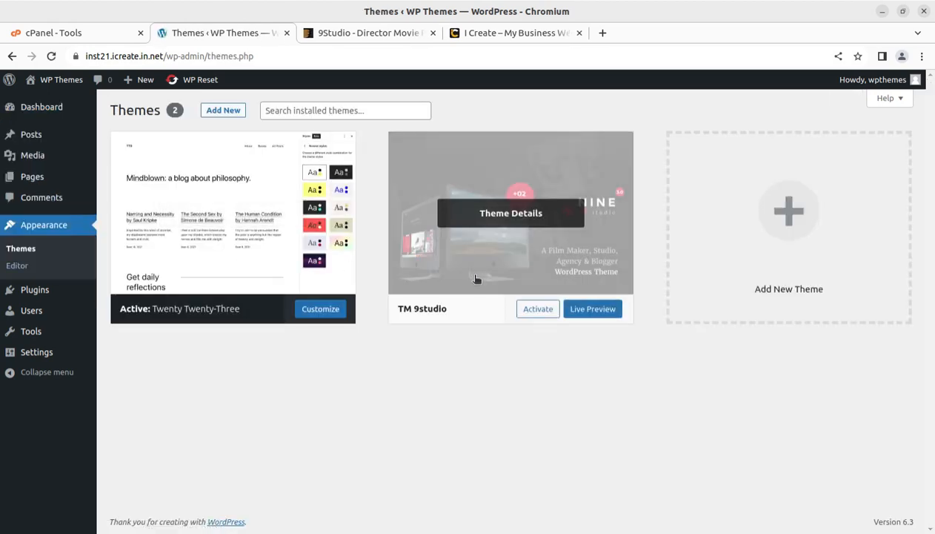
{"action": "left_click", "coordinate": [500, 217]}
{"action": "triple_click", "coordinate": [665, 183]}
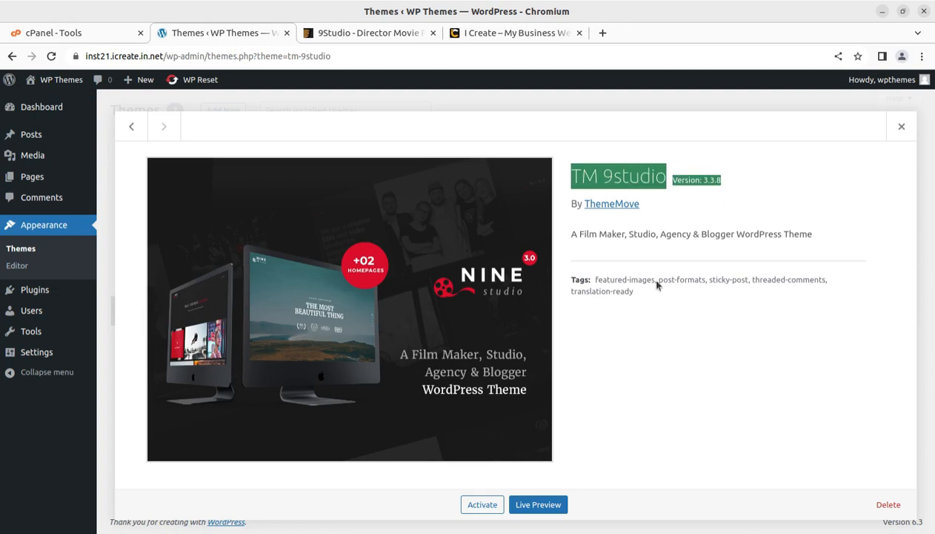
{"action": "left_click", "coordinate": [478, 509]}
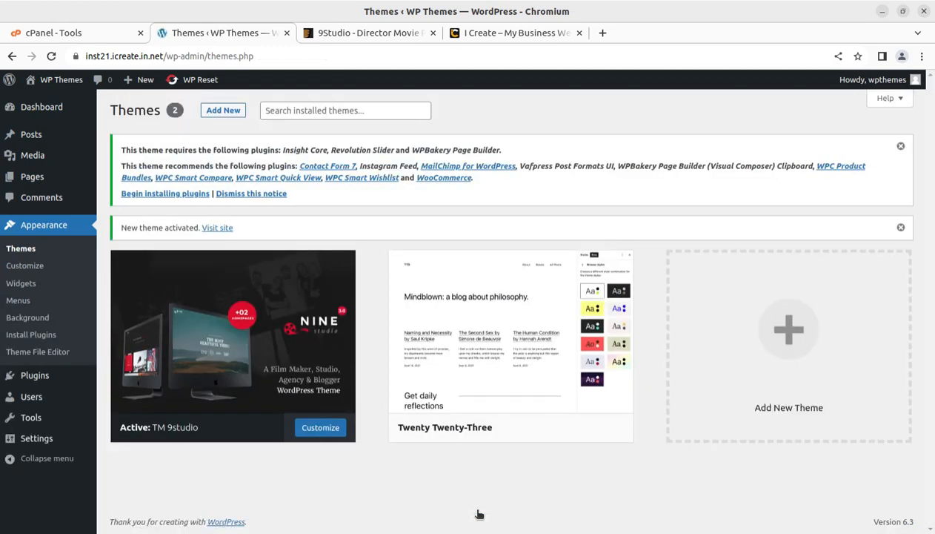
Step: Review the notice about the theme's required and recommended plugins, and begin installing plugins from it
{"action": "triple_click", "coordinate": [474, 187]}
{"action": "left_click_drag", "start_coordinate": [474, 187], "coordinate": [109, 148]}
{"action": "left_click", "coordinate": [145, 194]}
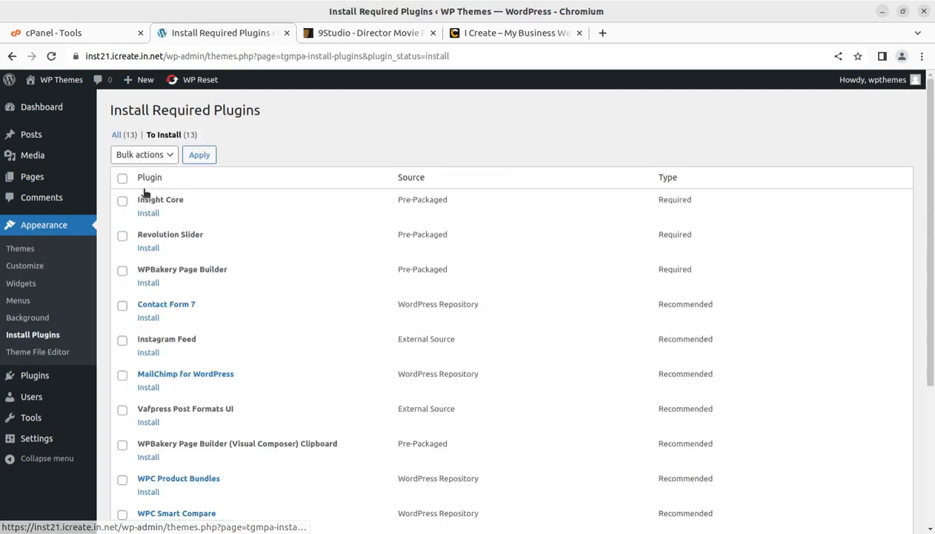
Step: Examine the required and recommended plugins to install, from Insight Core through WPC Product Bundles, and return to the start of the list
{"action": "left_click_drag", "start_coordinate": [162, 210], "coordinate": [132, 199]}
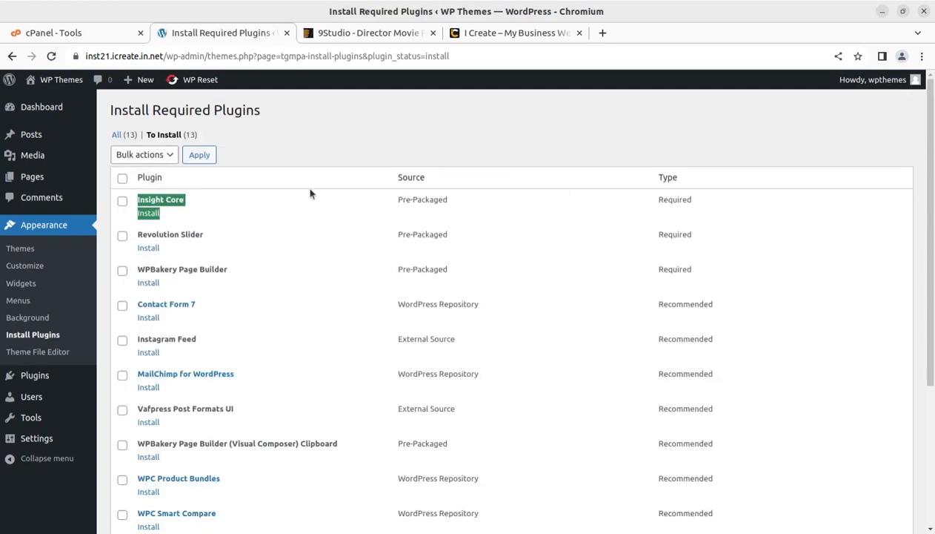
{"action": "left_click_drag", "start_coordinate": [215, 237], "coordinate": [135, 233]}
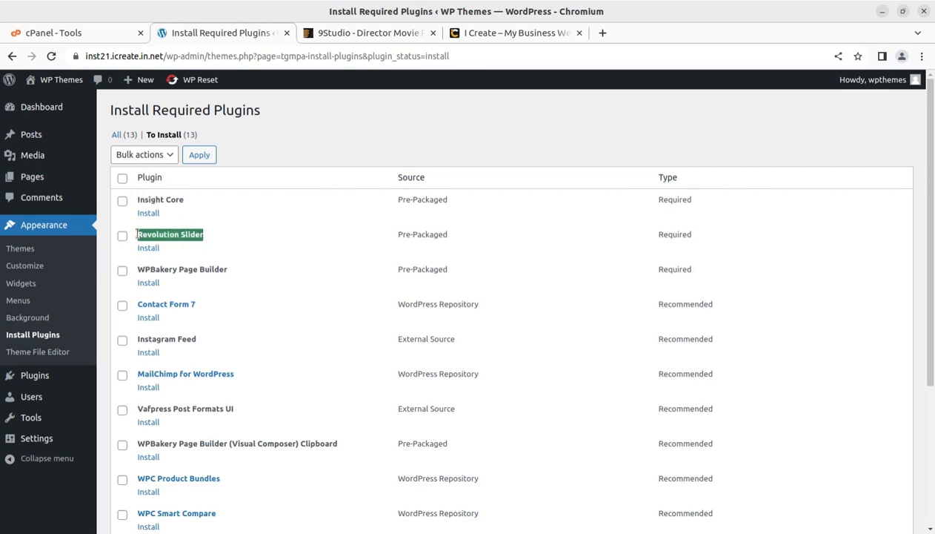
{"action": "scroll", "coordinate": [231, 222], "scroll_direction": "down", "scroll_amount": 2}
{"action": "left_click_drag", "start_coordinate": [231, 198], "coordinate": [133, 196]}
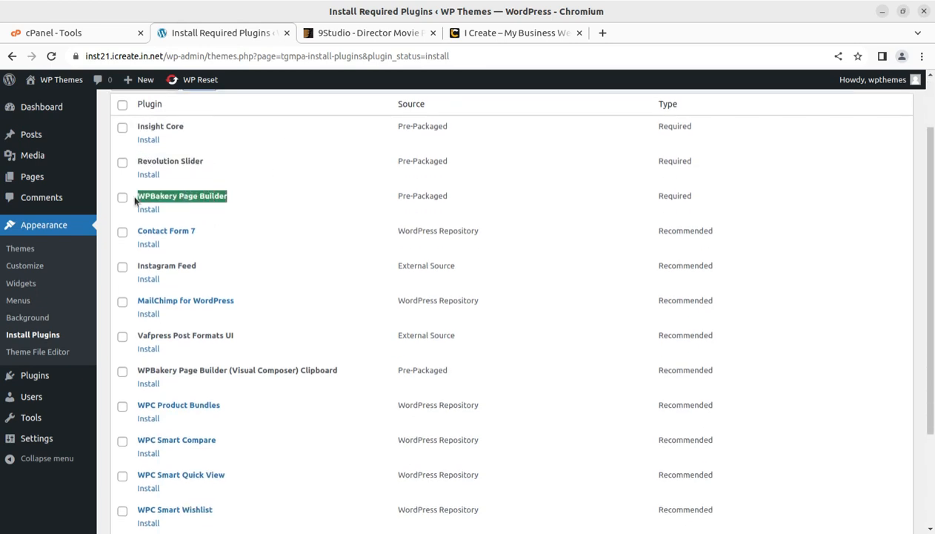
{"action": "left_click_drag", "start_coordinate": [211, 236], "coordinate": [129, 233]}
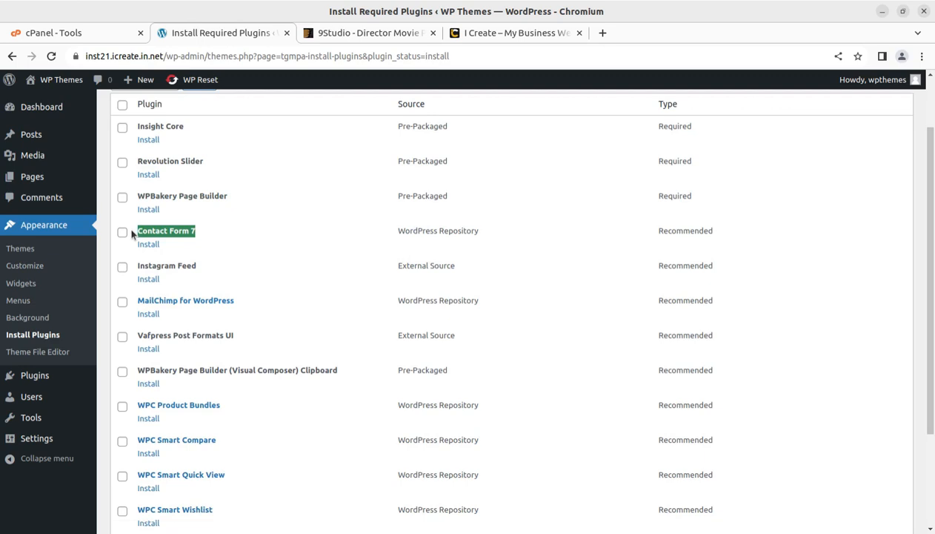
{"action": "scroll", "coordinate": [207, 232], "scroll_direction": "down", "scroll_amount": 2}
{"action": "left_click_drag", "start_coordinate": [202, 198], "coordinate": [131, 192]}
{"action": "left_click_drag", "start_coordinate": [263, 224], "coordinate": [136, 223]}
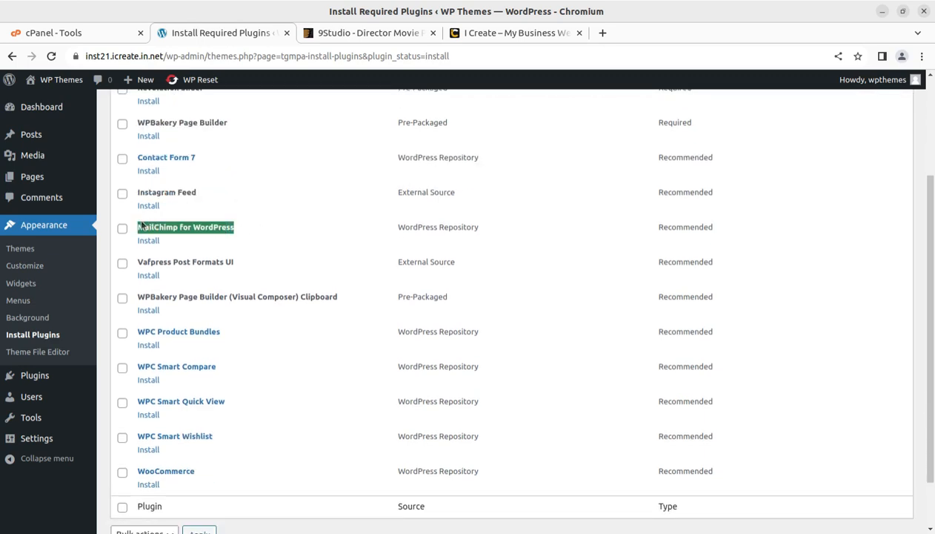
{"action": "left_click_drag", "start_coordinate": [240, 263], "coordinate": [135, 261]}
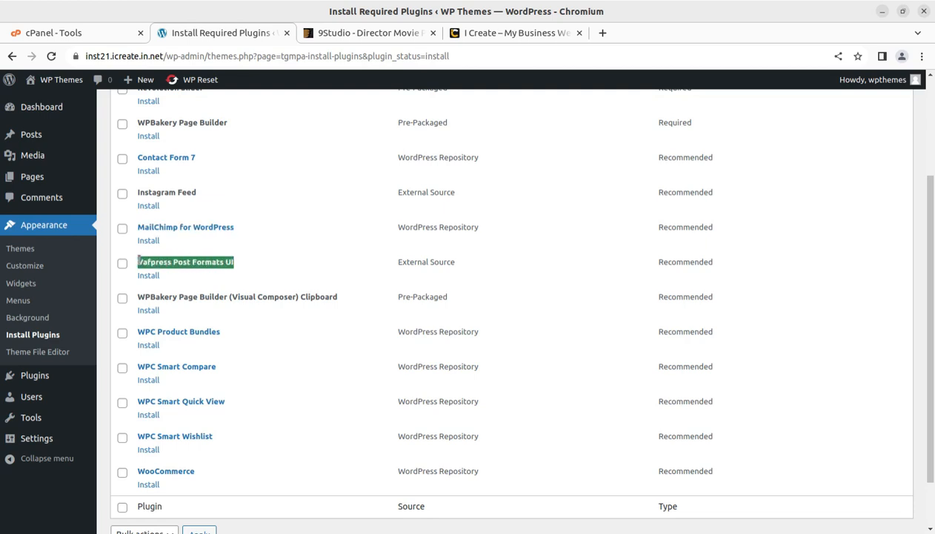
{"action": "scroll", "coordinate": [268, 250], "scroll_direction": "down", "scroll_amount": 2}
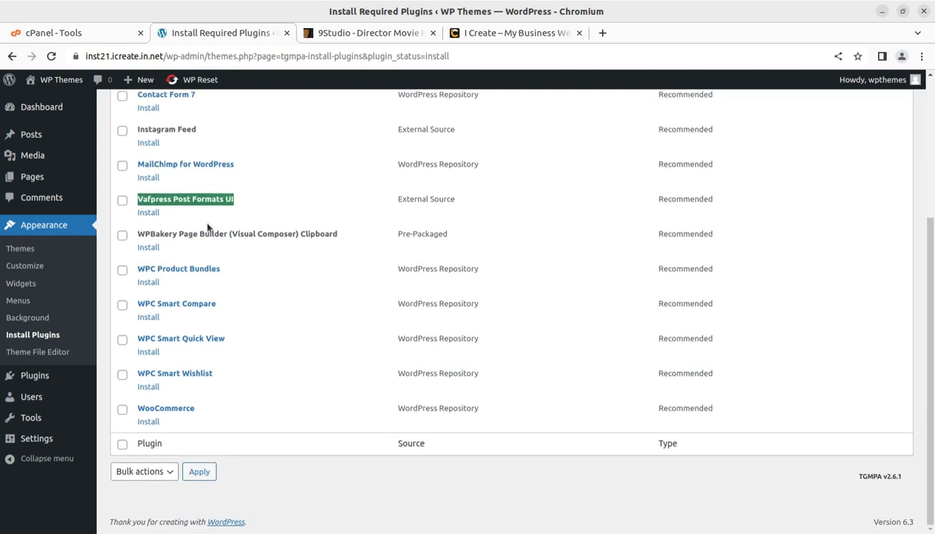
{"action": "left_click_drag", "start_coordinate": [357, 241], "coordinate": [132, 234]}
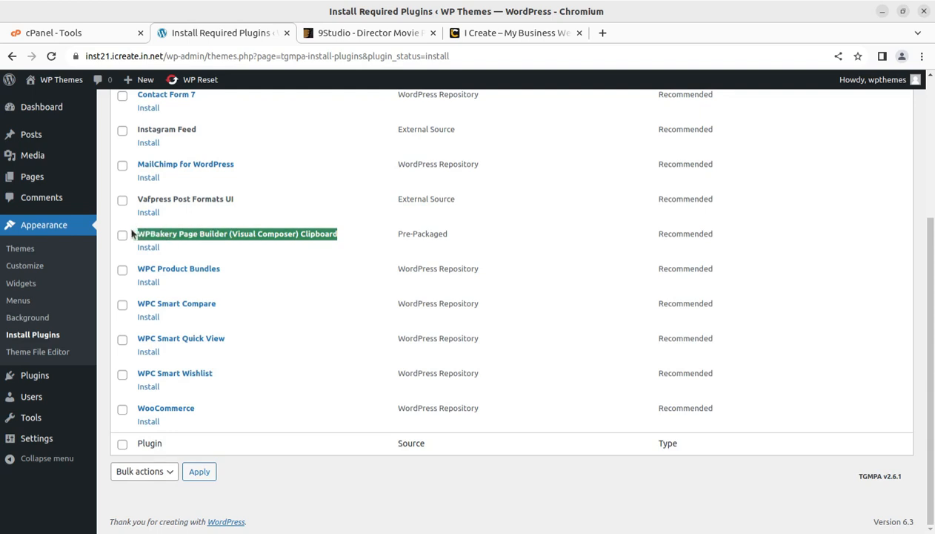
{"action": "left_click_drag", "start_coordinate": [222, 275], "coordinate": [131, 268]}
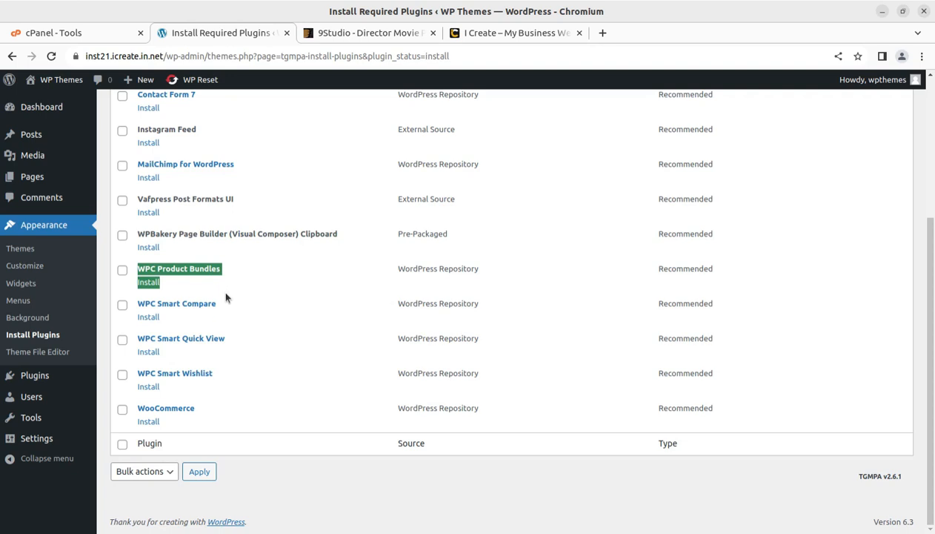
{"action": "scroll", "coordinate": [204, 376], "scroll_direction": "up", "scroll_amount": 3}
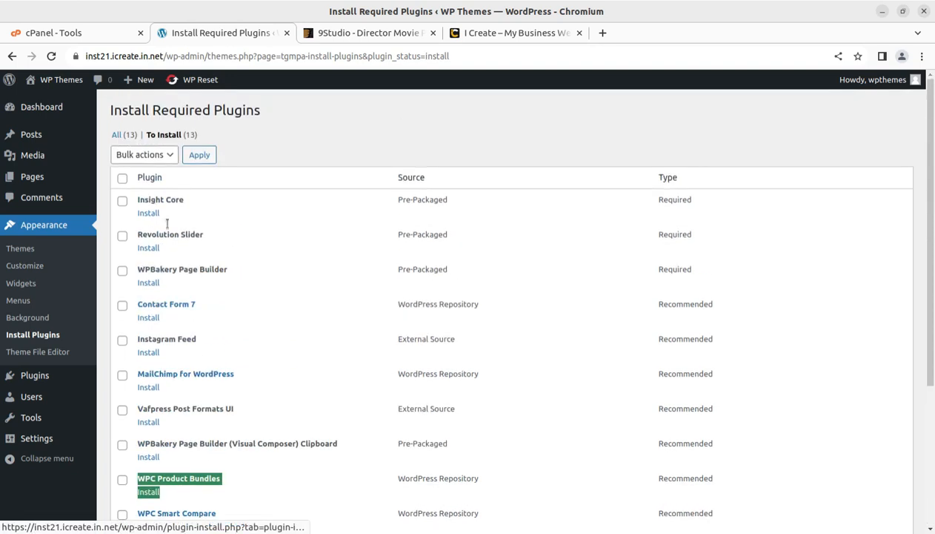
Step: Select all the listed required and recommended plugins and run the bulk Install action on them
{"action": "left_click", "coordinate": [122, 178]}
{"action": "left_click", "coordinate": [147, 155]}
{"action": "left_click", "coordinate": [137, 178]}
{"action": "left_click", "coordinate": [199, 157]}
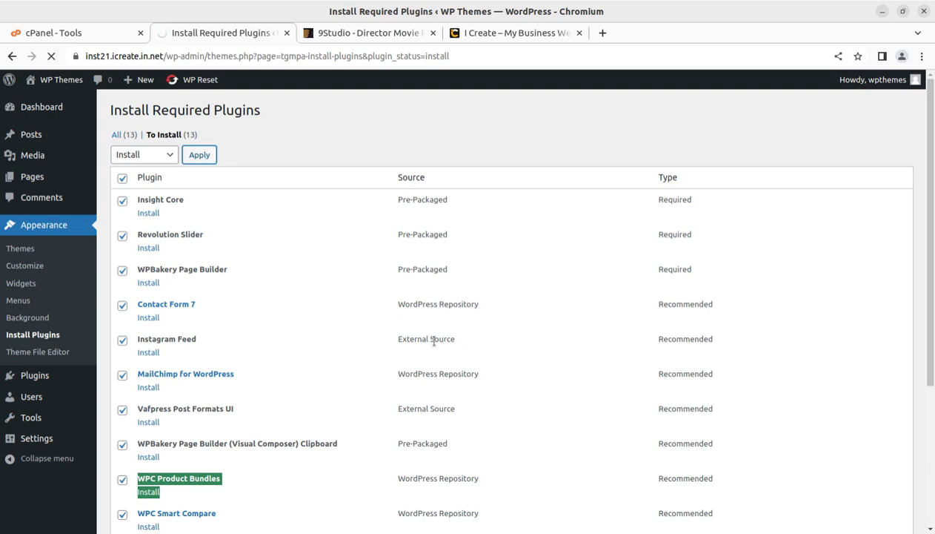
{"action": "scroll", "coordinate": [454, 347], "scroll_direction": "down", "scroll_amount": 3}
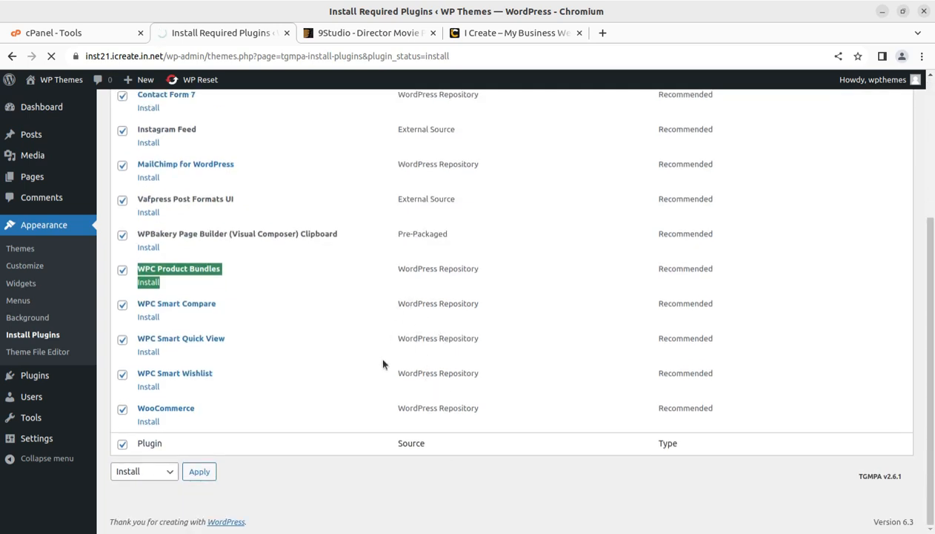
{"action": "scroll", "coordinate": [384, 364], "scroll_direction": "up", "scroll_amount": 3}
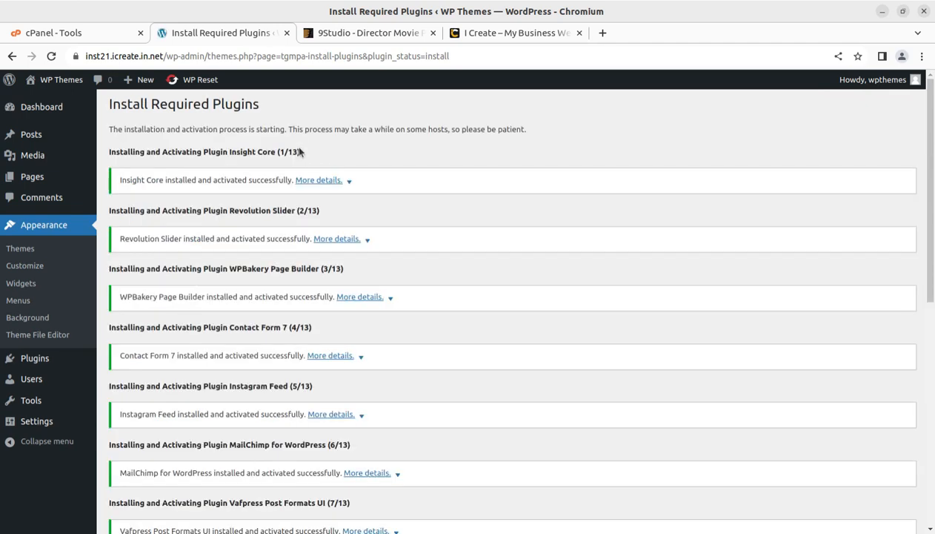
Step: Review the installation results for all plugins down to WooCommerce and return to the dashboard from the completion message
{"action": "scroll", "coordinate": [355, 161], "scroll_direction": "down", "scroll_amount": 6}
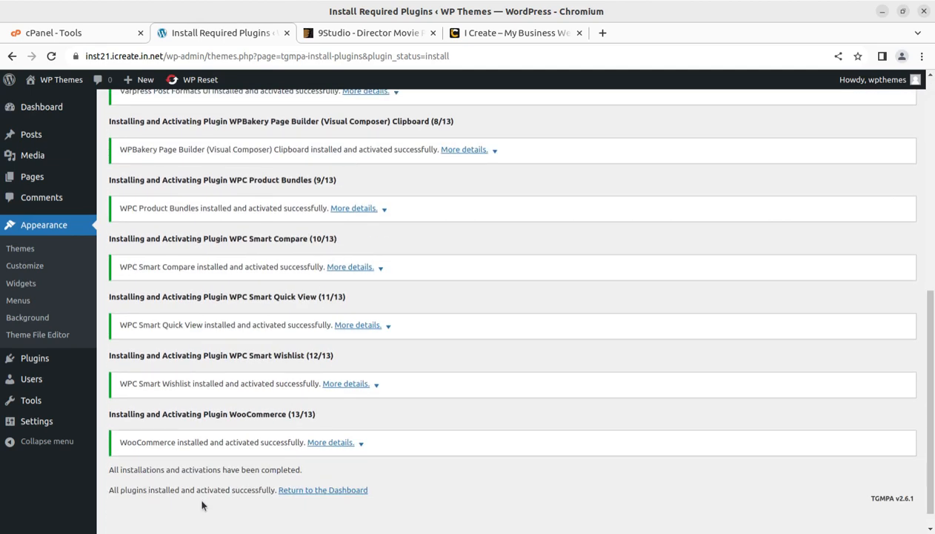
{"action": "scroll", "coordinate": [433, 448], "scroll_direction": "down", "scroll_amount": 1}
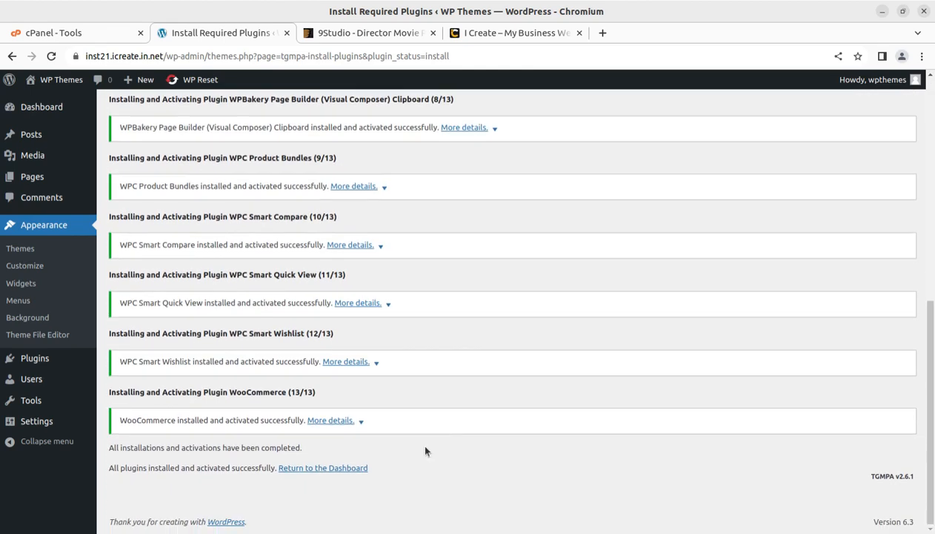
{"action": "left_click", "coordinate": [307, 468]}
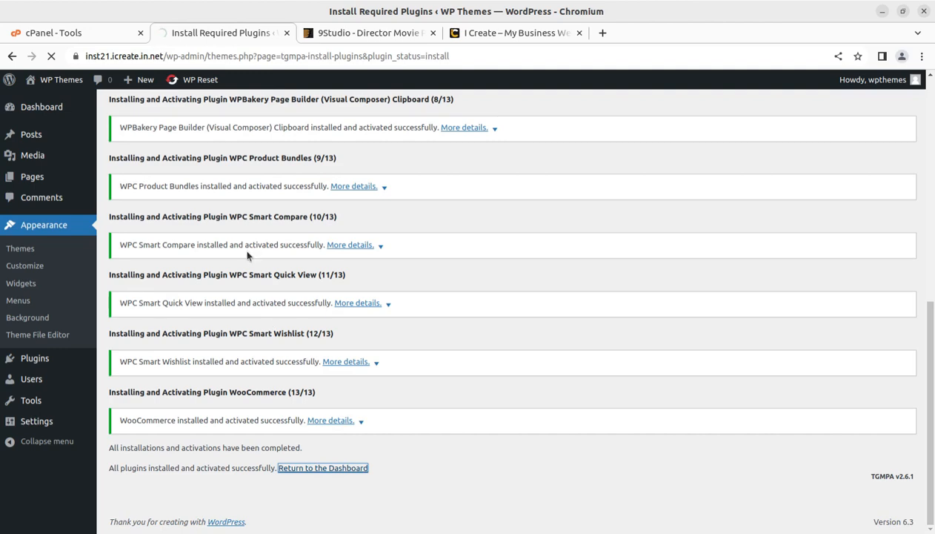
{"action": "scroll", "coordinate": [243, 247], "scroll_direction": "up", "scroll_amount": 6}
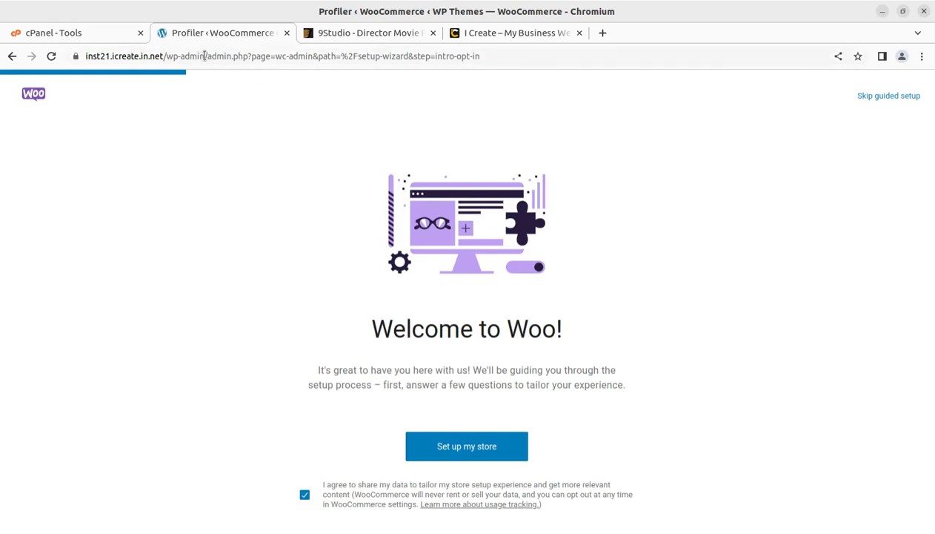
Step: Bypass the WooCommerce setup wizard by trimming the page address to /wp-admin/ and loading the WordPress dashboard
{"action": "left_click_drag", "start_coordinate": [206, 56], "coordinate": [480, 83]}
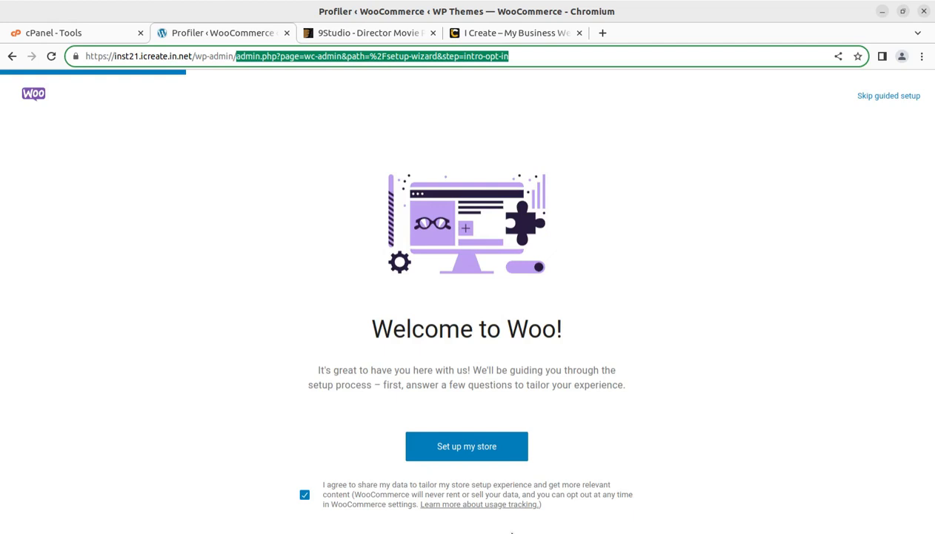
{"action": "key", "text": "BackSpace"}
{"action": "key", "text": "Return"}
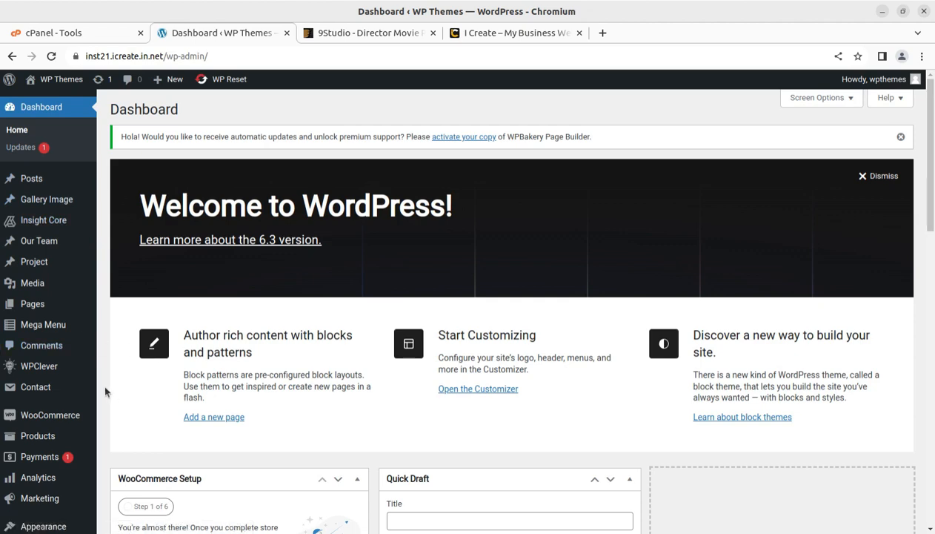
Step: Look over the dashboard's widgets and sidebar entries, and open the live site in a new tab to view it
{"action": "scroll", "coordinate": [96, 386], "scroll_direction": "down", "scroll_amount": 3}
{"action": "scroll", "coordinate": [62, 300], "scroll_direction": "up", "scroll_amount": 3}
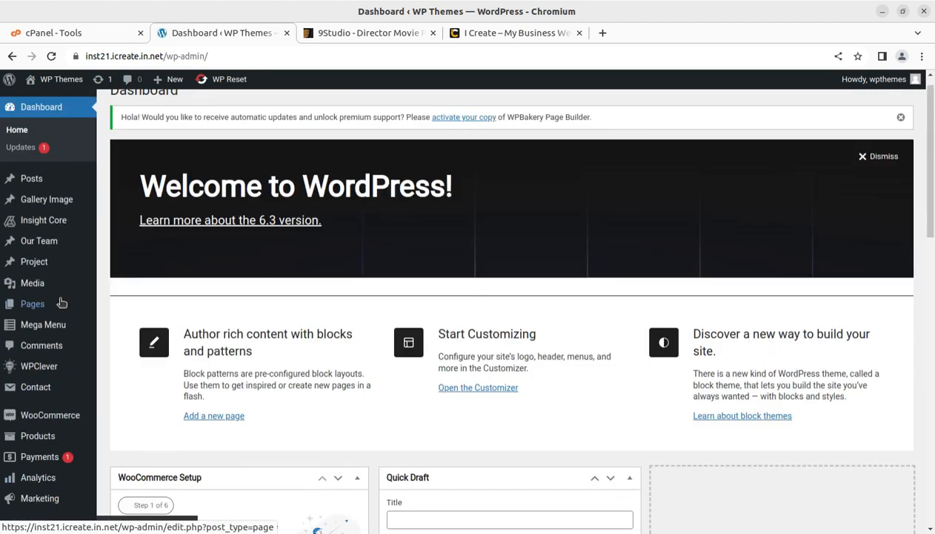
{"action": "scroll", "coordinate": [82, 285], "scroll_direction": "down", "scroll_amount": 4}
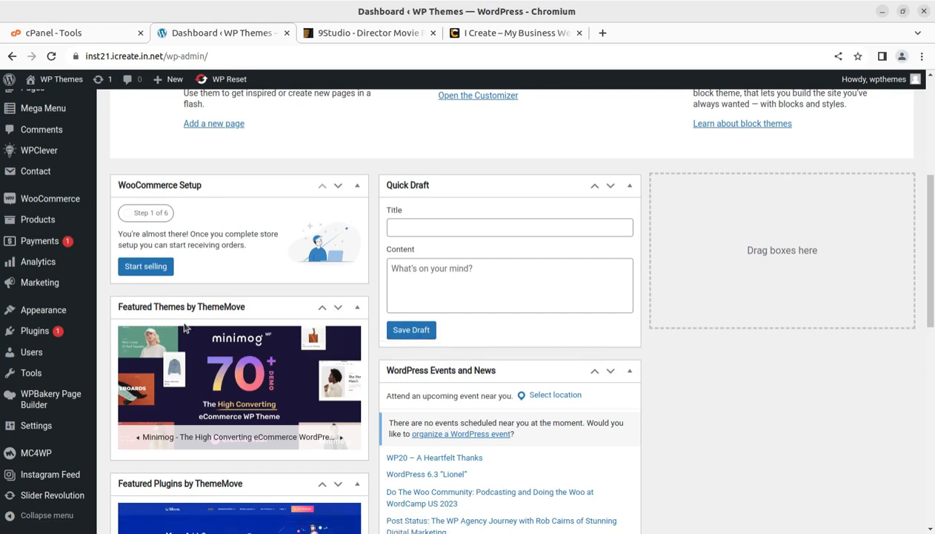
{"action": "scroll", "coordinate": [183, 322], "scroll_direction": "up", "scroll_amount": 4}
{"action": "mouse_move", "coordinate": [59, 79]}
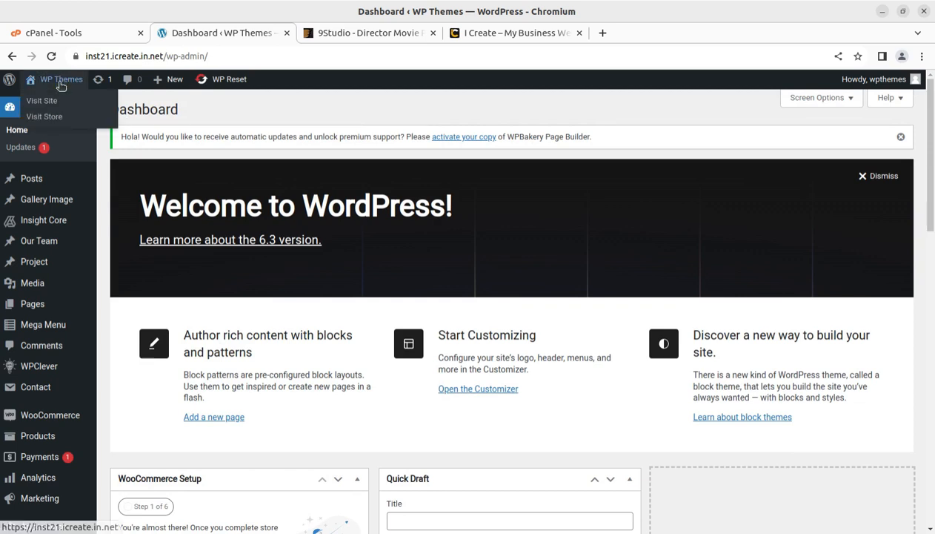
{"action": "middle_click", "coordinate": [53, 102]}
{"action": "left_click", "coordinate": [366, 34]}
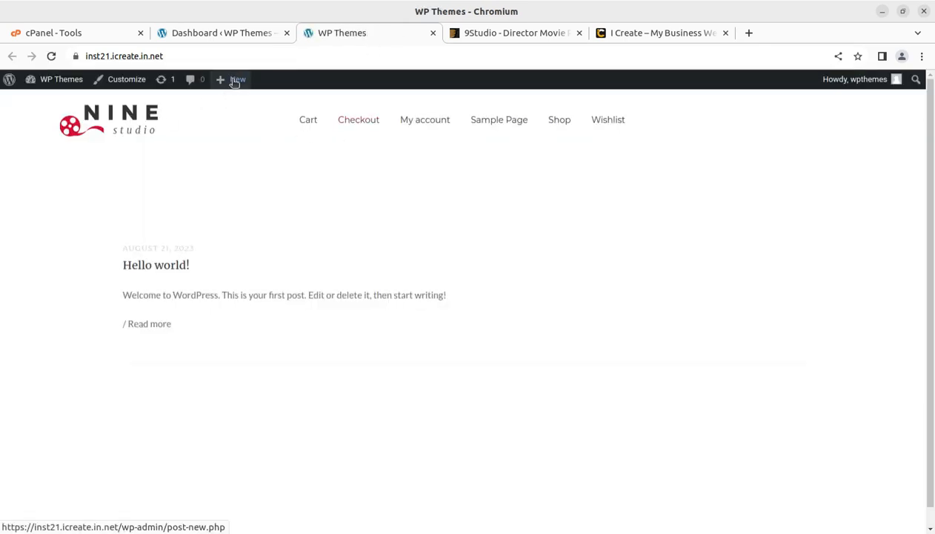
Step: Return to the dashboard and examine the sidebar entries added by the plugins, including Insight Core's options
{"action": "left_click", "coordinate": [225, 35]}
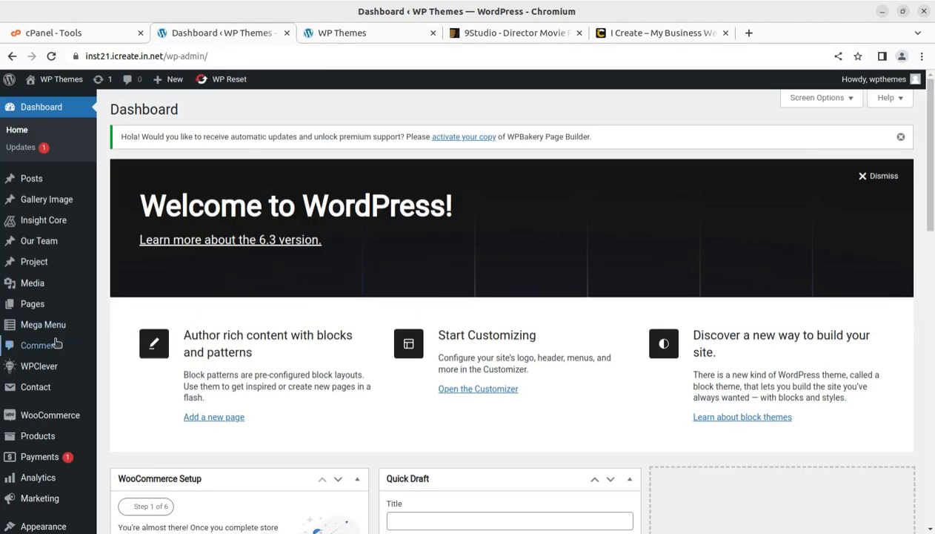
{"action": "mouse_move", "coordinate": [50, 221]}
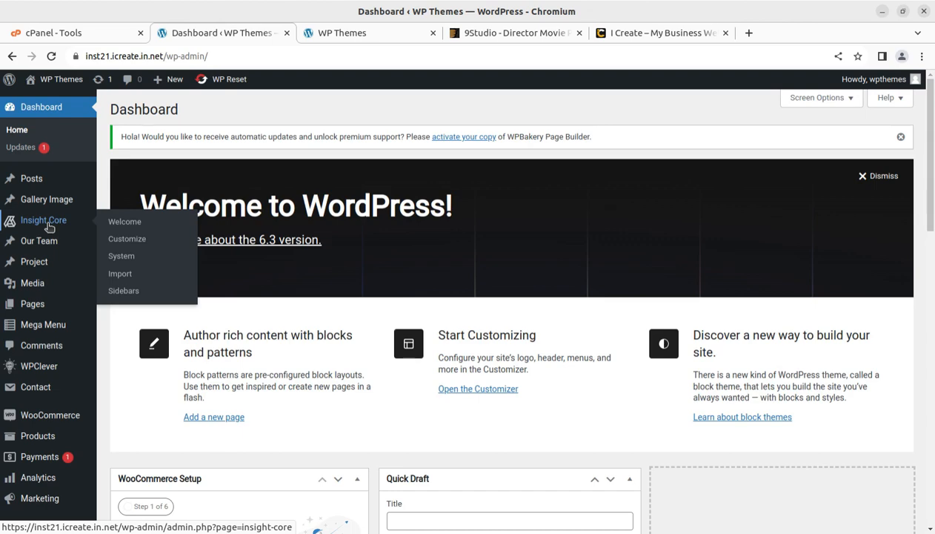
{"action": "scroll", "coordinate": [58, 305], "scroll_direction": "down", "scroll_amount": 5}
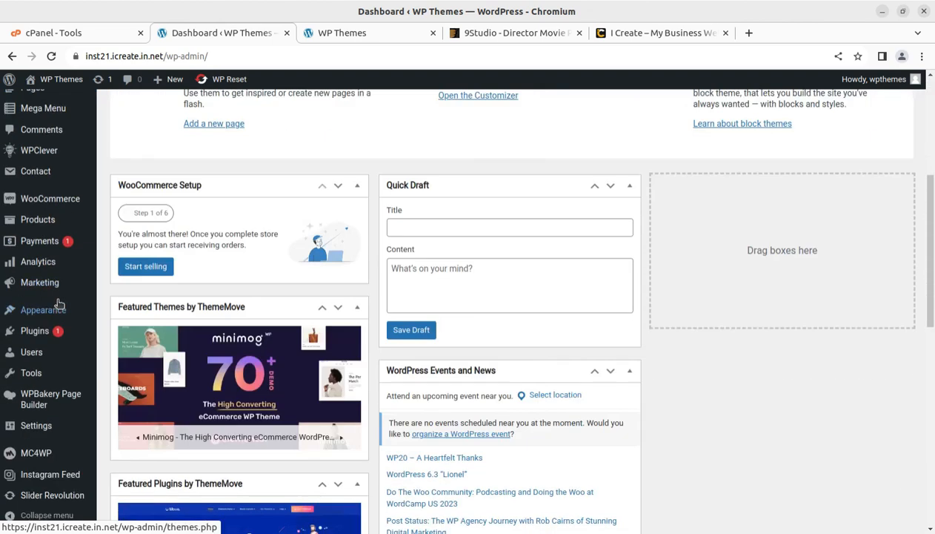
{"action": "scroll", "coordinate": [33, 495], "scroll_direction": "down", "scroll_amount": 4}
{"action": "scroll", "coordinate": [43, 495], "scroll_direction": "up", "scroll_amount": 9}
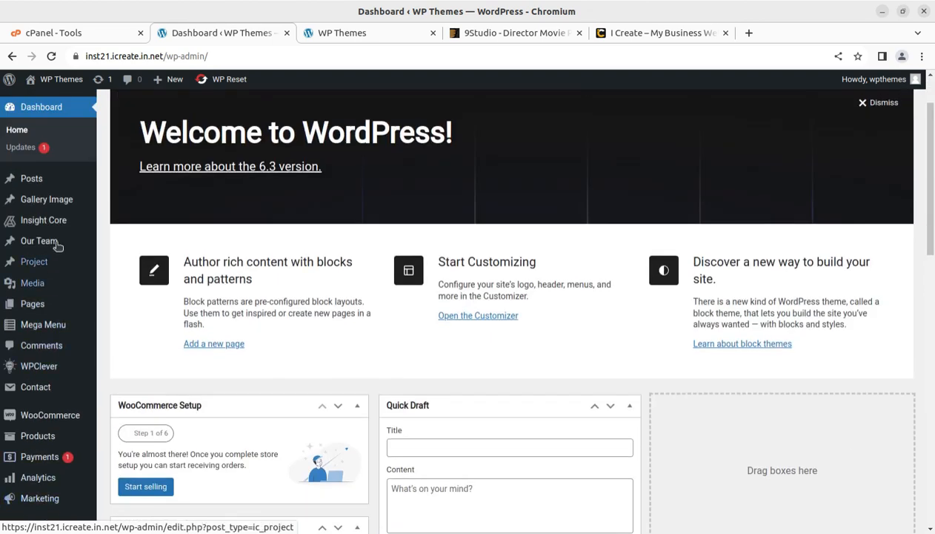
Step: Compare the 9Studio product page on ThemeForest with the live site and go back to the dashboard
{"action": "left_click", "coordinate": [500, 33]}
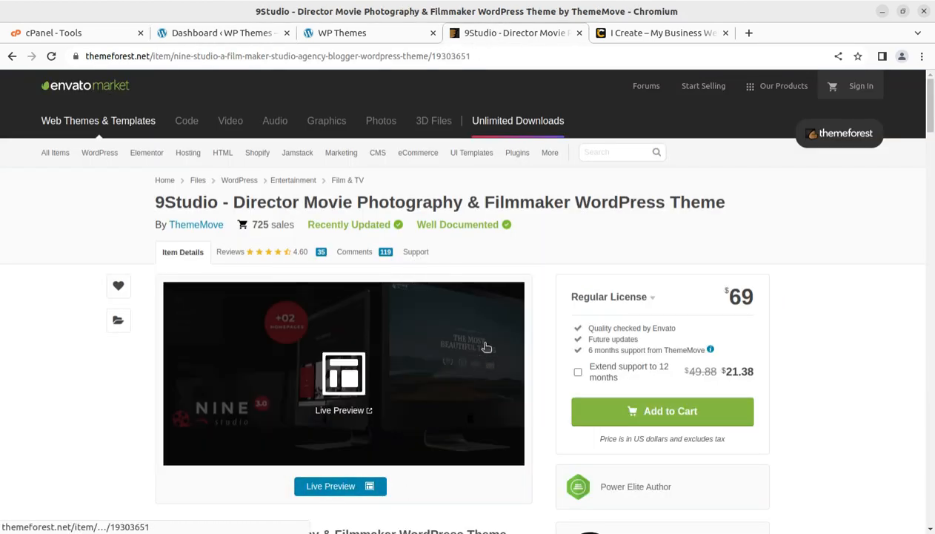
{"action": "left_click", "coordinate": [354, 33]}
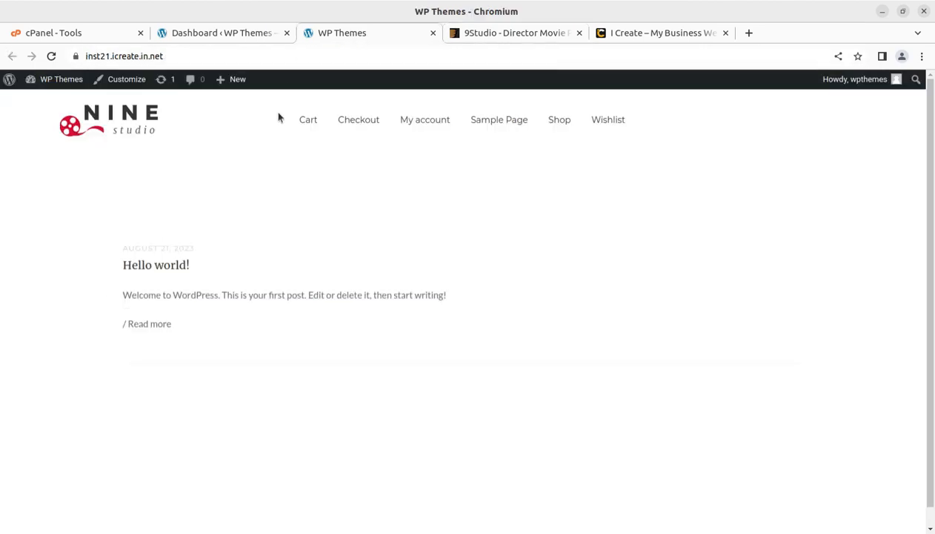
{"action": "left_click", "coordinate": [230, 33]}
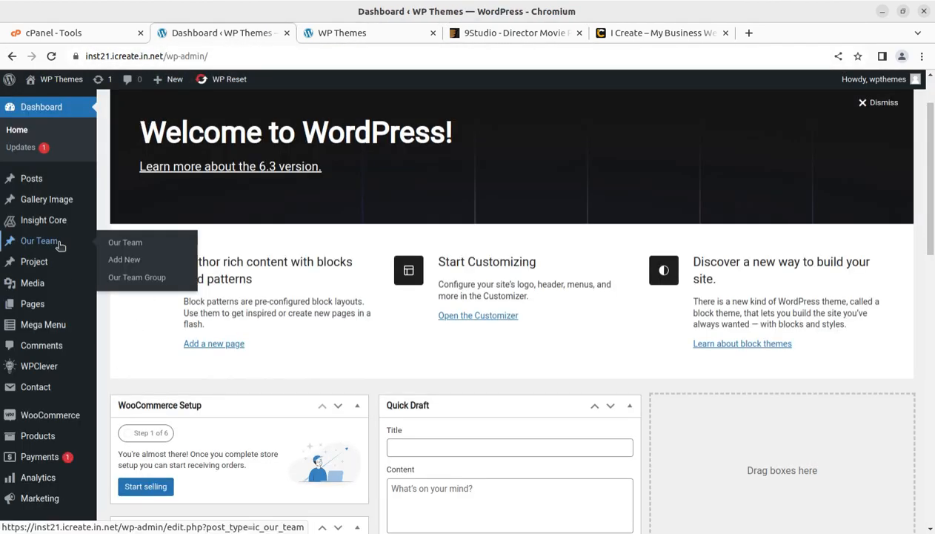
Step: Open Insight Core's Import page and review the import notices and the available 9studio demo
{"action": "mouse_move", "coordinate": [45, 220]}
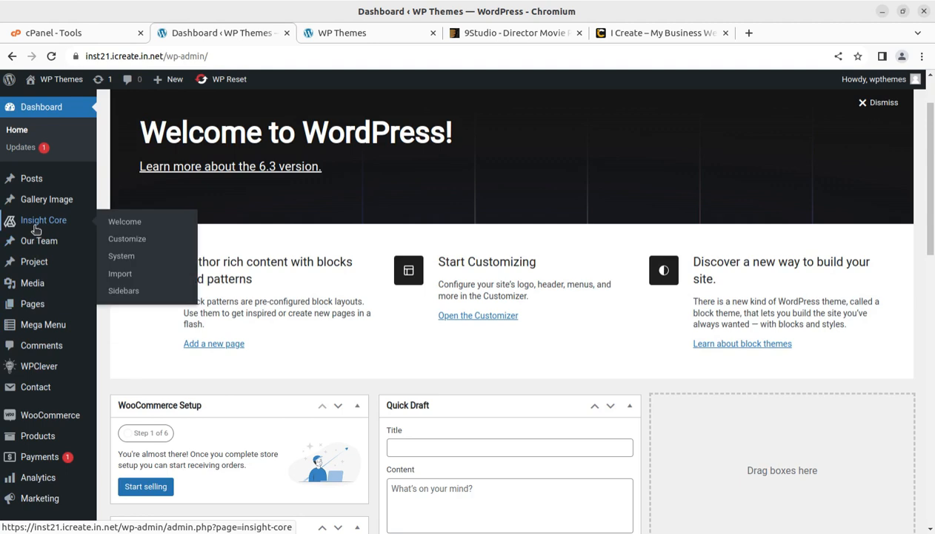
{"action": "left_click", "coordinate": [119, 275]}
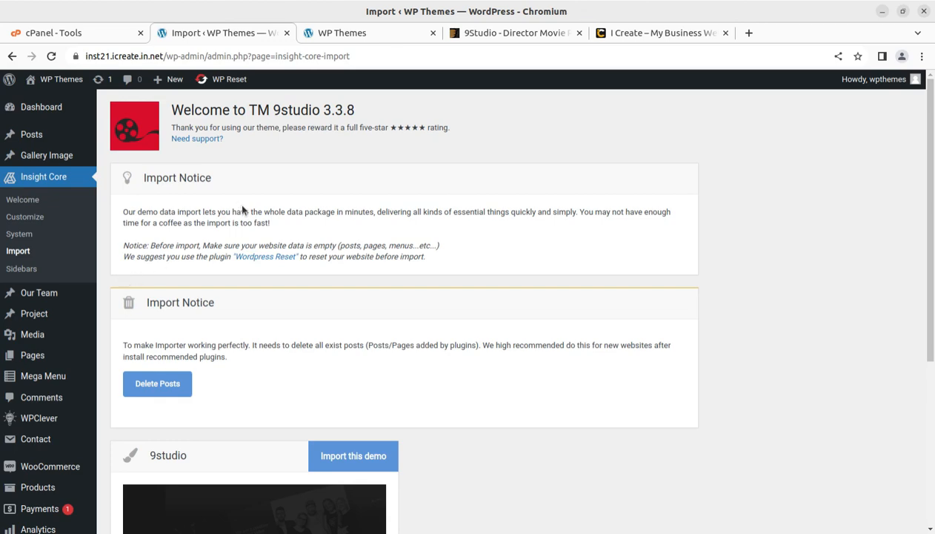
{"action": "scroll", "coordinate": [371, 326], "scroll_direction": "down", "scroll_amount": 2}
{"action": "scroll", "coordinate": [364, 326], "scroll_direction": "down", "scroll_amount": 5}
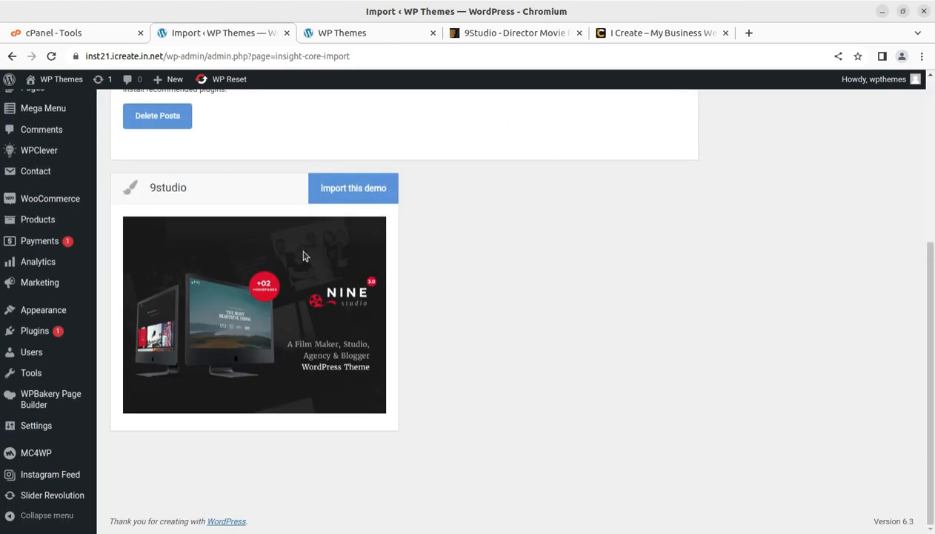
{"action": "scroll", "coordinate": [303, 255], "scroll_direction": "up", "scroll_amount": 6}
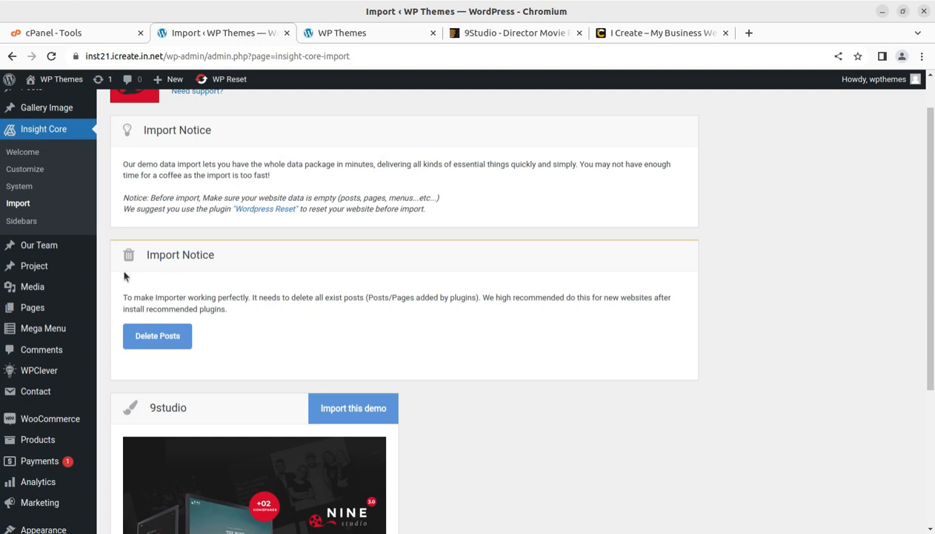
Step: Delete all existing posts, pages and metadata from the Import page, confirm the deletion, and import the 9studio demo
{"action": "left_click", "coordinate": [152, 338]}
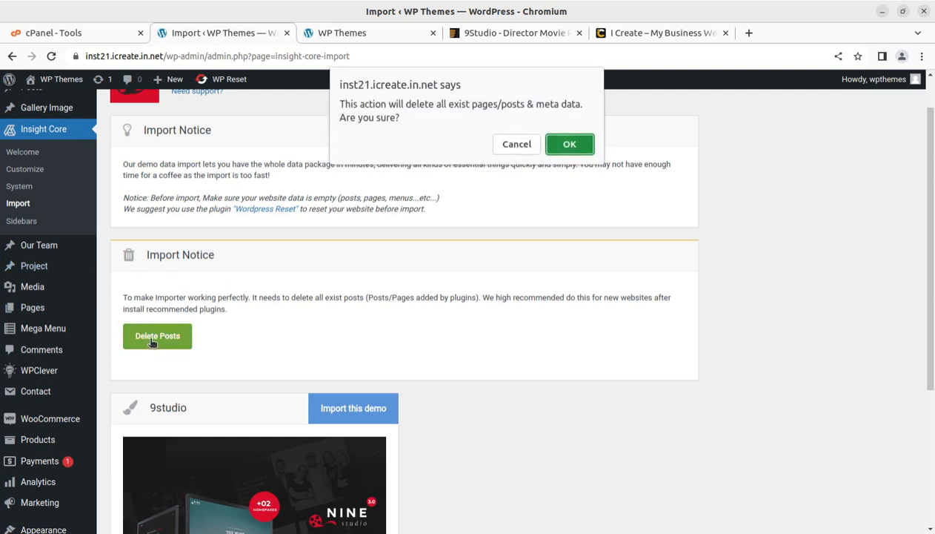
{"action": "left_click", "coordinate": [567, 145]}
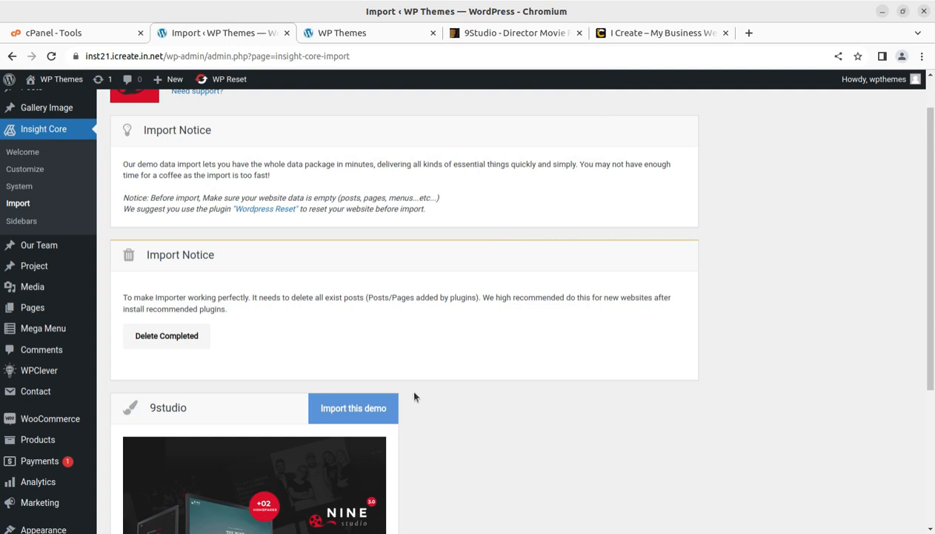
{"action": "scroll", "coordinate": [378, 357], "scroll_direction": "down", "scroll_amount": 2}
{"action": "scroll", "coordinate": [355, 393], "scroll_direction": "down", "scroll_amount": 2}
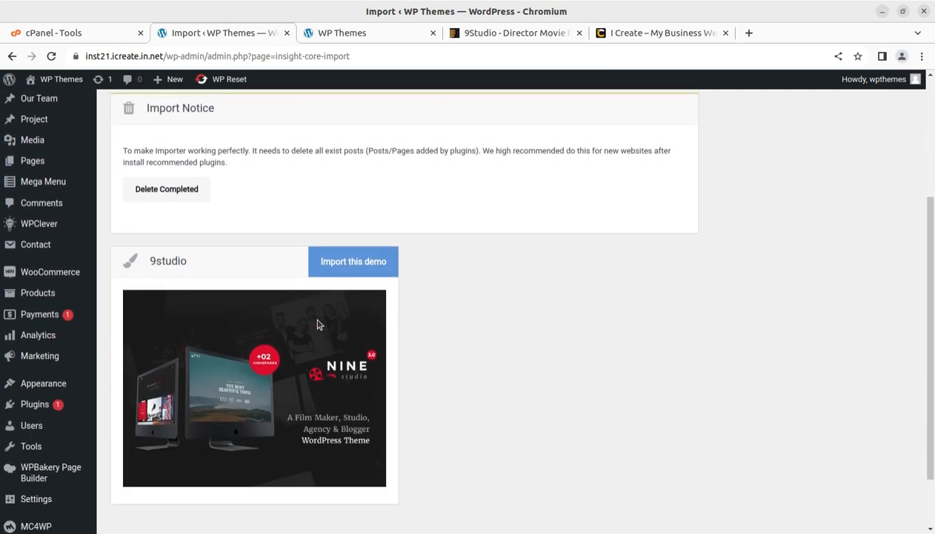
{"action": "left_click", "coordinate": [335, 265]}
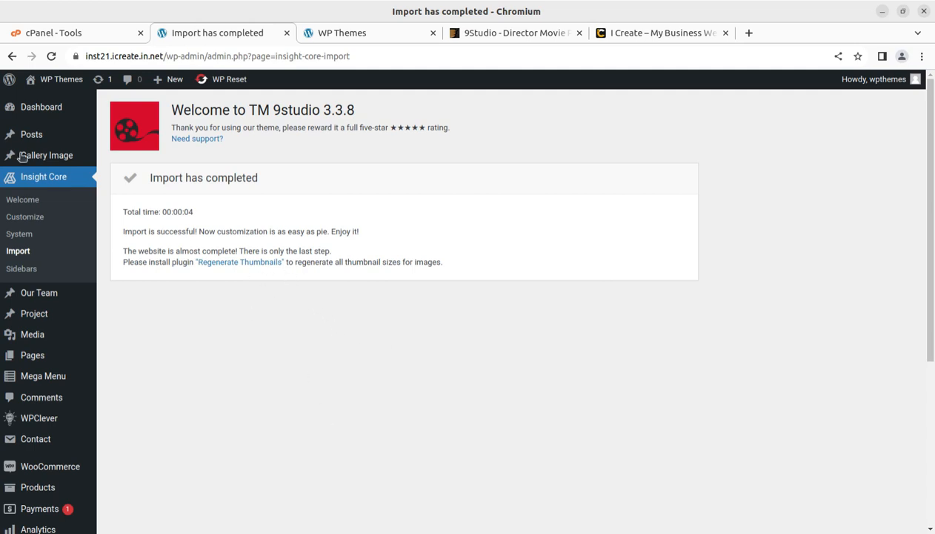
Step: Open the live site in a new tab and examine the imported demo home page, including its header menu and preview sections
{"action": "mouse_move", "coordinate": [44, 80]}
{"action": "middle_click", "coordinate": [101, 102]}
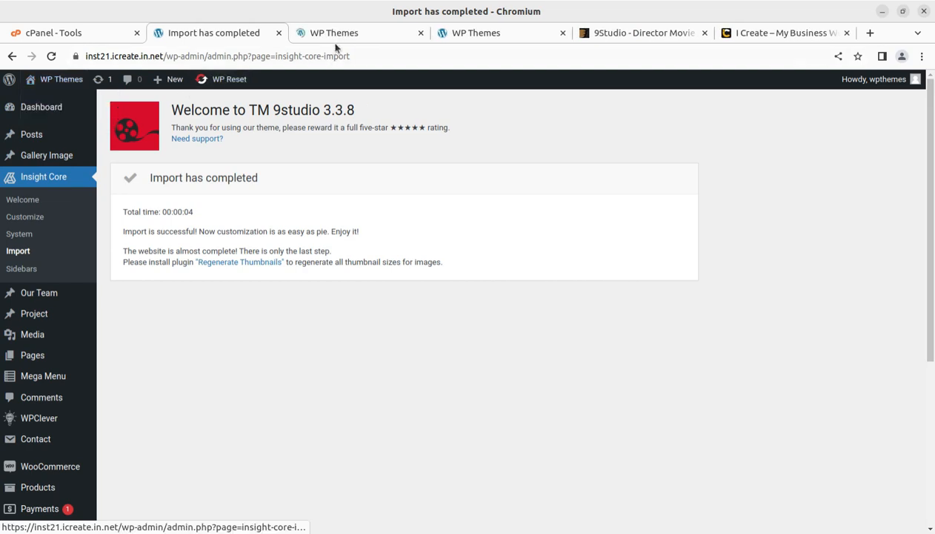
{"action": "left_click", "coordinate": [333, 34]}
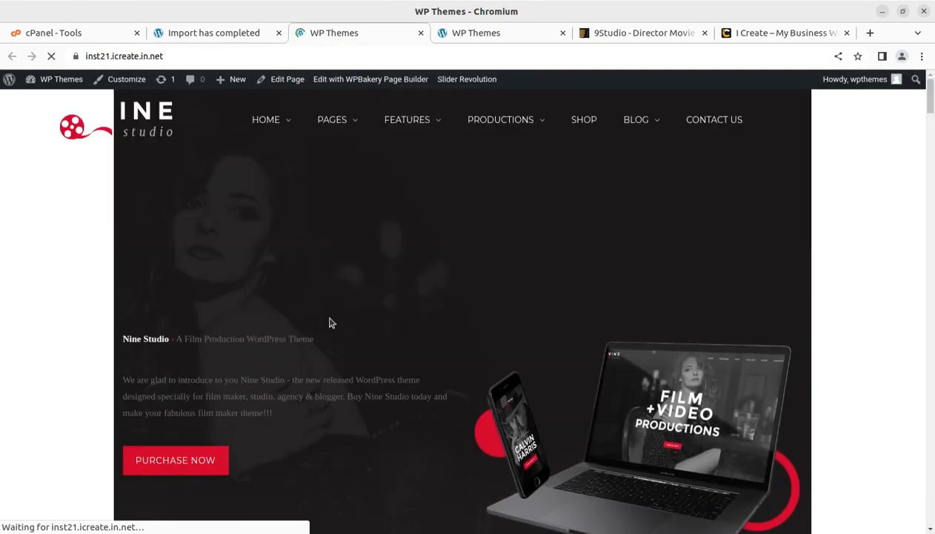
{"action": "scroll", "coordinate": [491, 336], "scroll_direction": "down", "scroll_amount": 3}
{"action": "scroll", "coordinate": [489, 337], "scroll_direction": "down", "scroll_amount": 5}
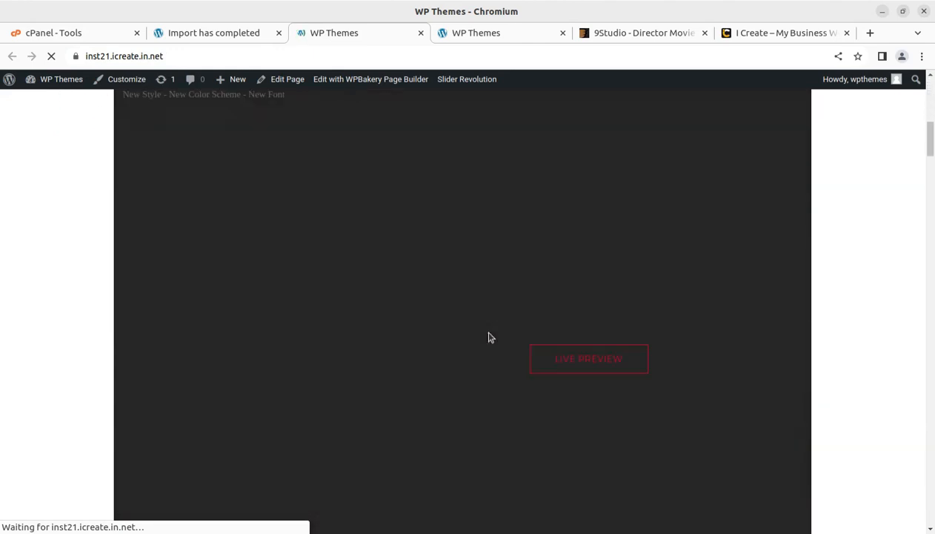
{"action": "scroll", "coordinate": [489, 337], "scroll_direction": "up", "scroll_amount": 8}
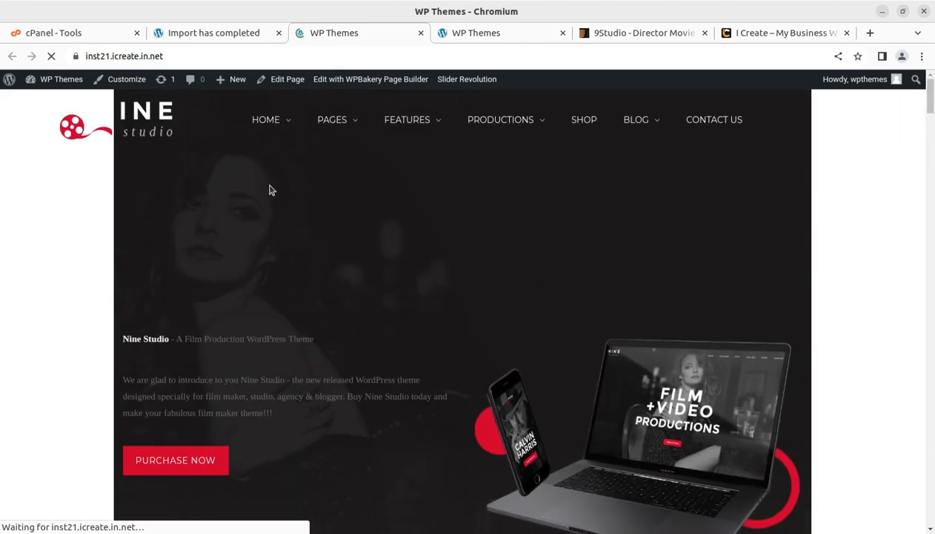
{"action": "mouse_move", "coordinate": [261, 113]}
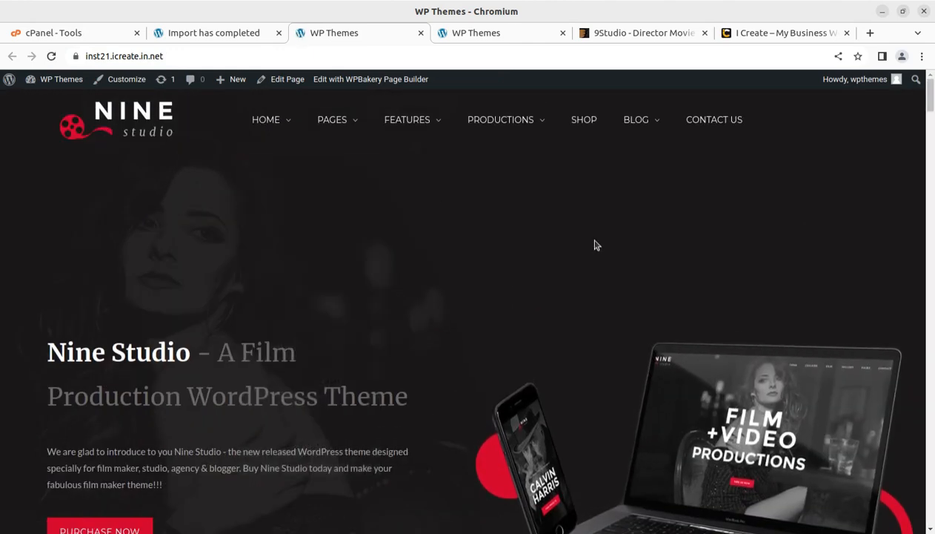
{"action": "scroll", "coordinate": [567, 233], "scroll_direction": "down", "scroll_amount": 5}
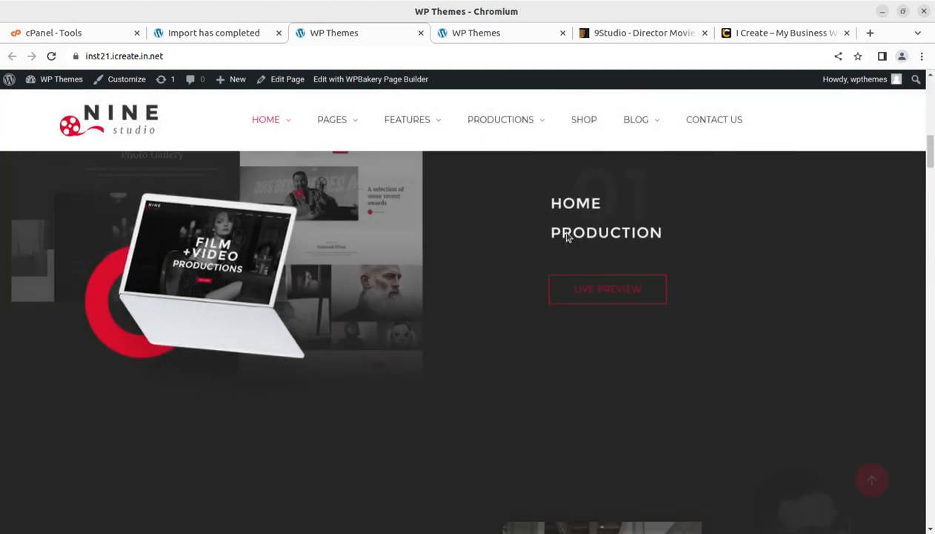